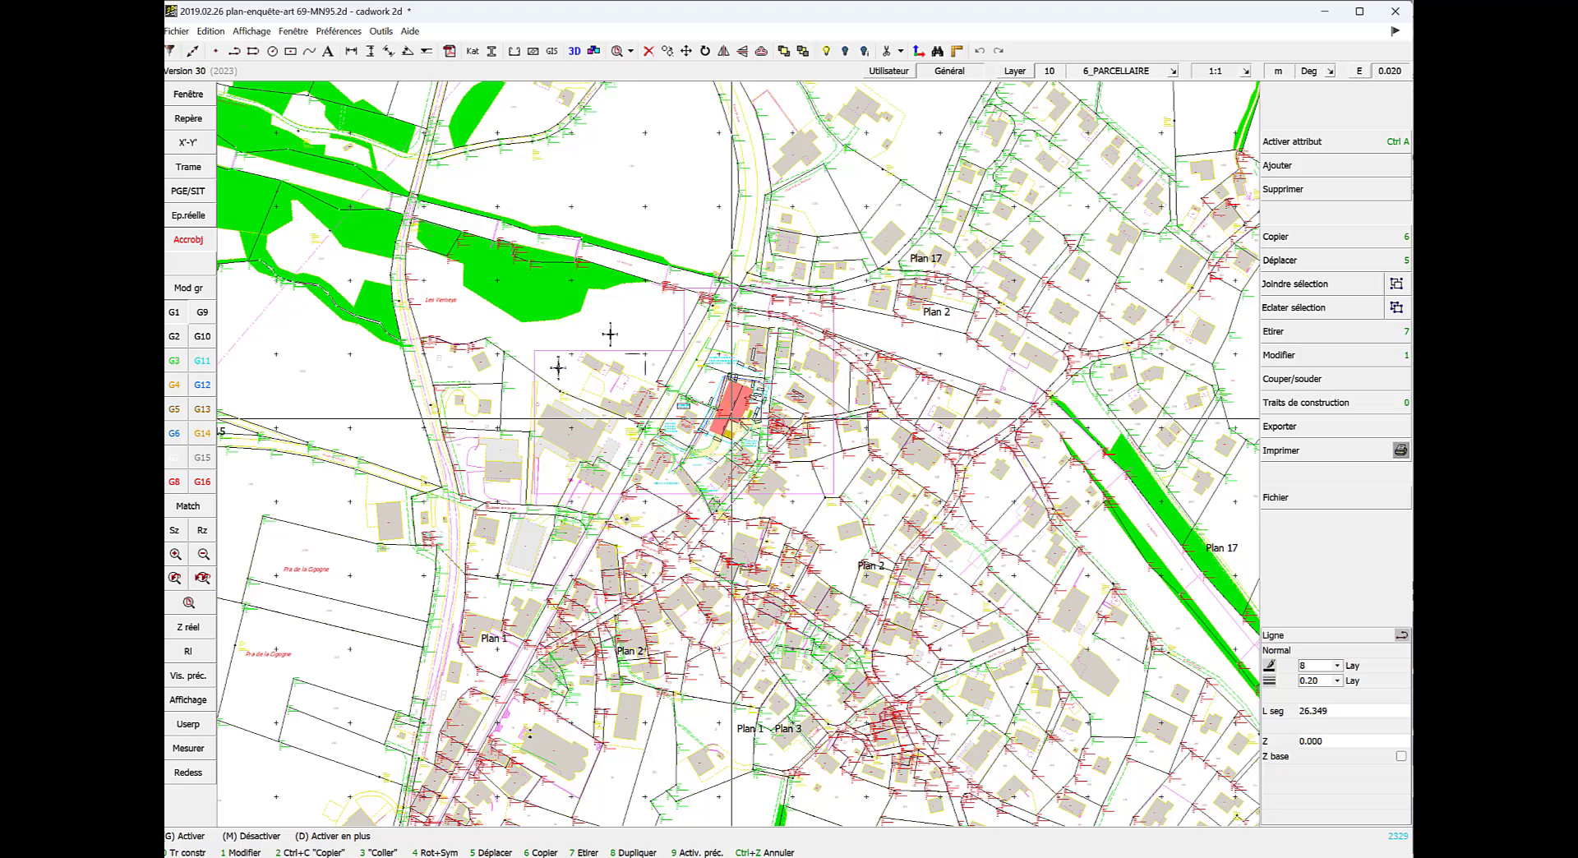
Return from the Lexocad terrain model to the cadwork 2d plan and make 6_PARCELLAIRE the only visible layer
{"action": "scroll", "coordinate": [732, 419], "scroll_direction": "up", "scroll_amount": 2}
{"action": "scroll", "coordinate": [738, 455], "scroll_direction": "up", "scroll_amount": 2}
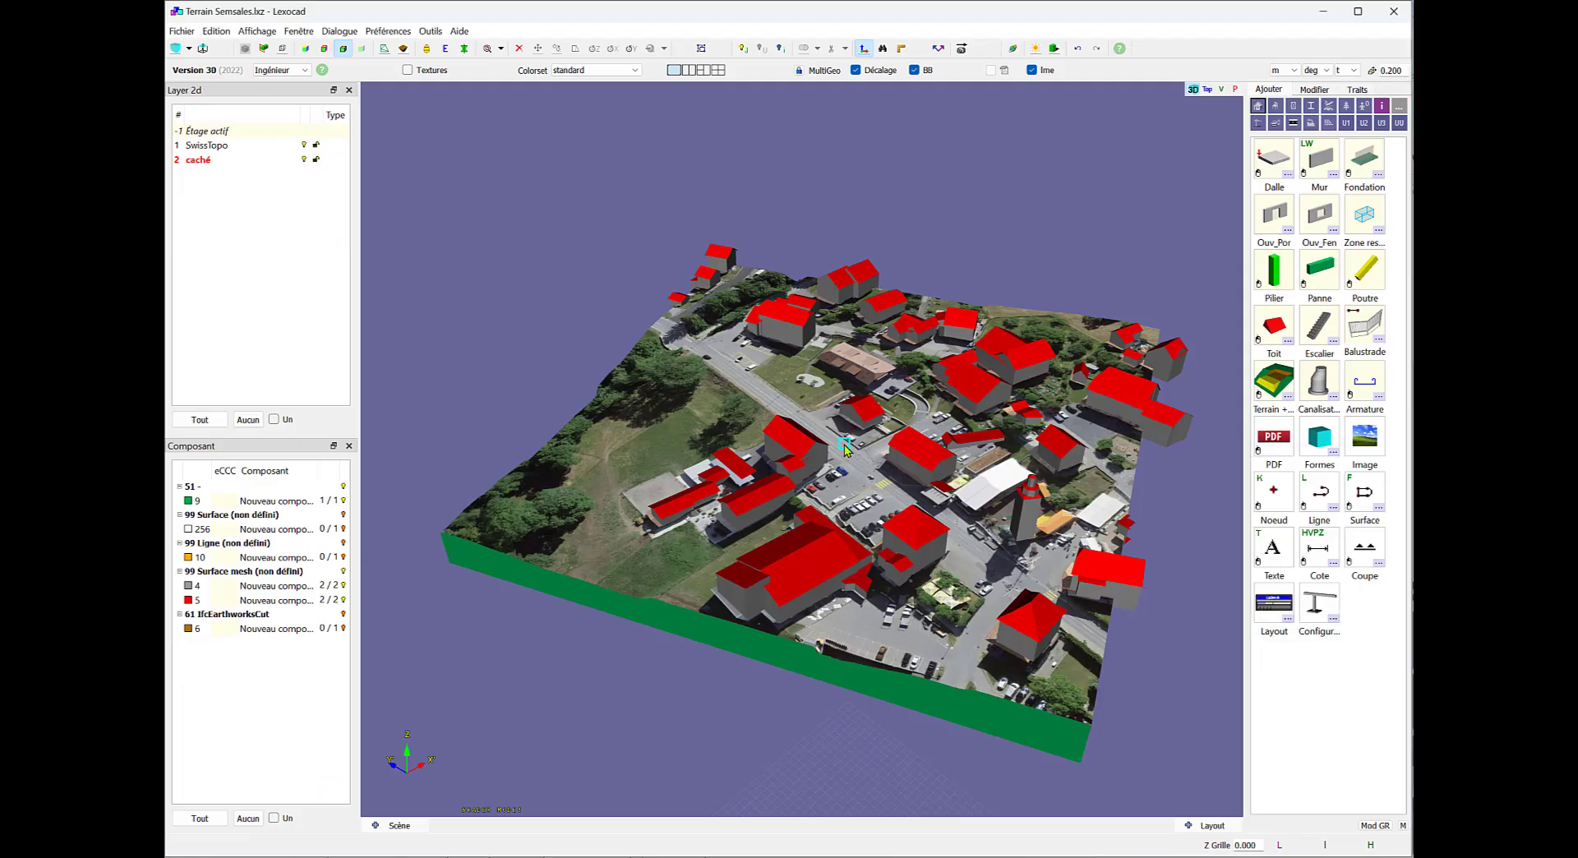
{"action": "scroll", "coordinate": [783, 333], "scroll_direction": "up", "scroll_amount": 3}
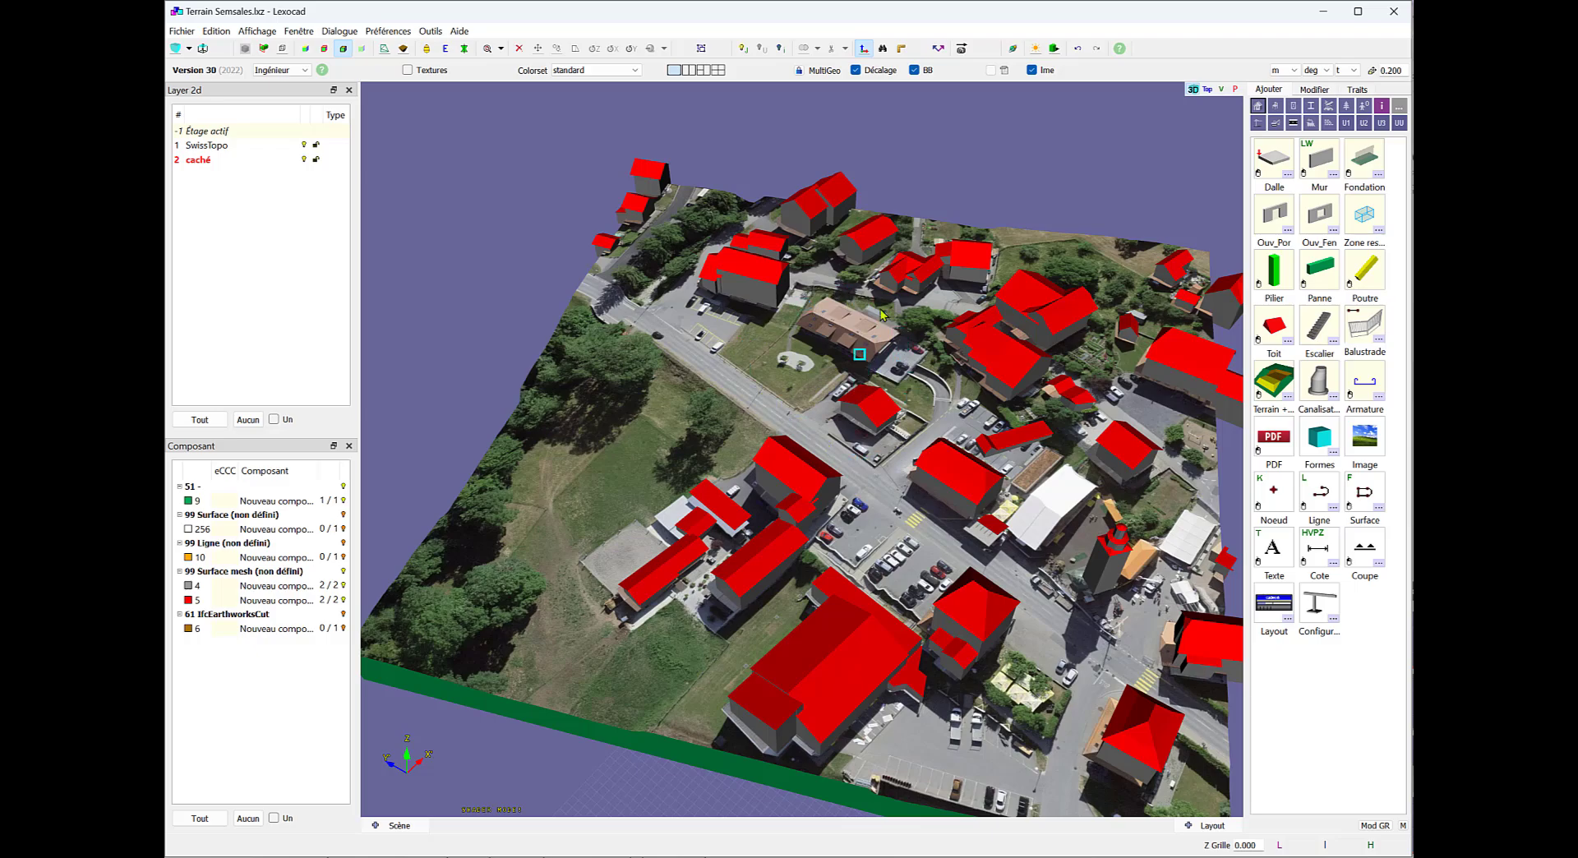
{"action": "left_click", "coordinate": [1331, 17]}
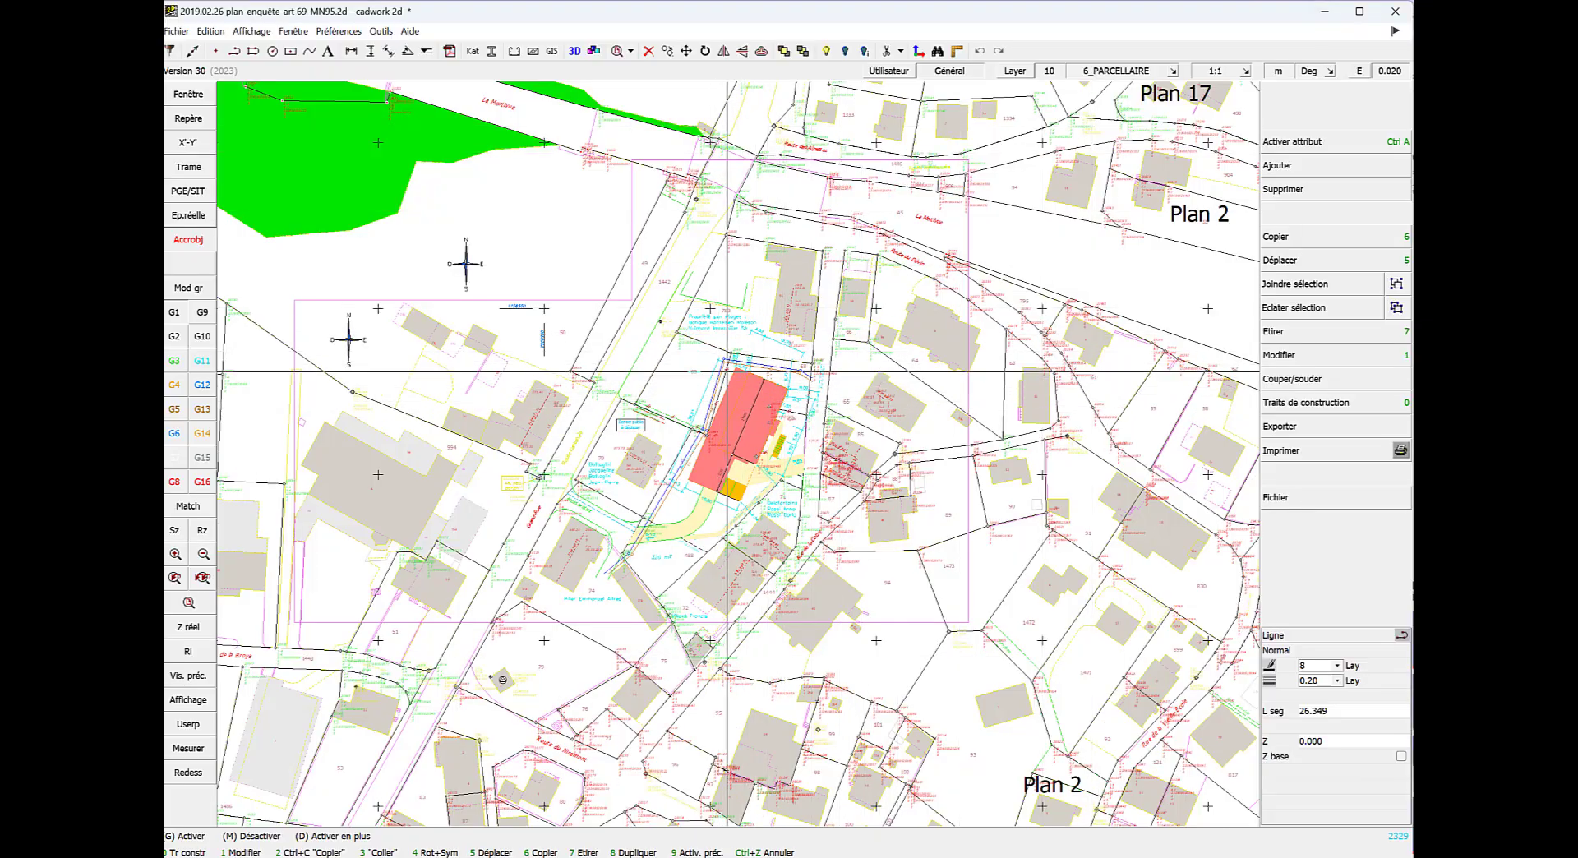
{"action": "left_click", "coordinate": [709, 360]}
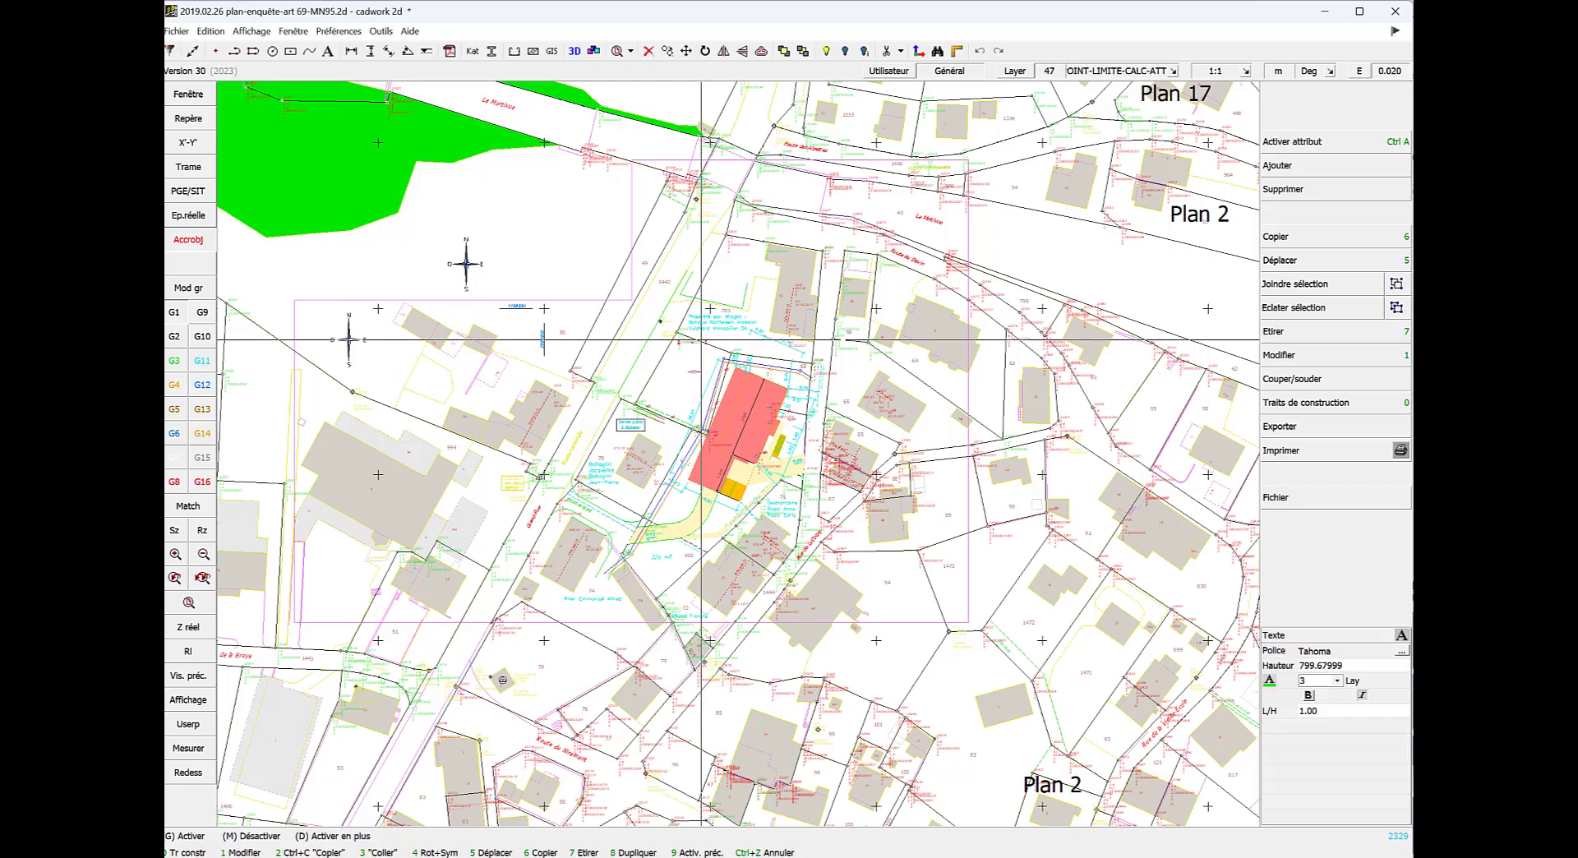
{"action": "left_click", "coordinate": [720, 351]}
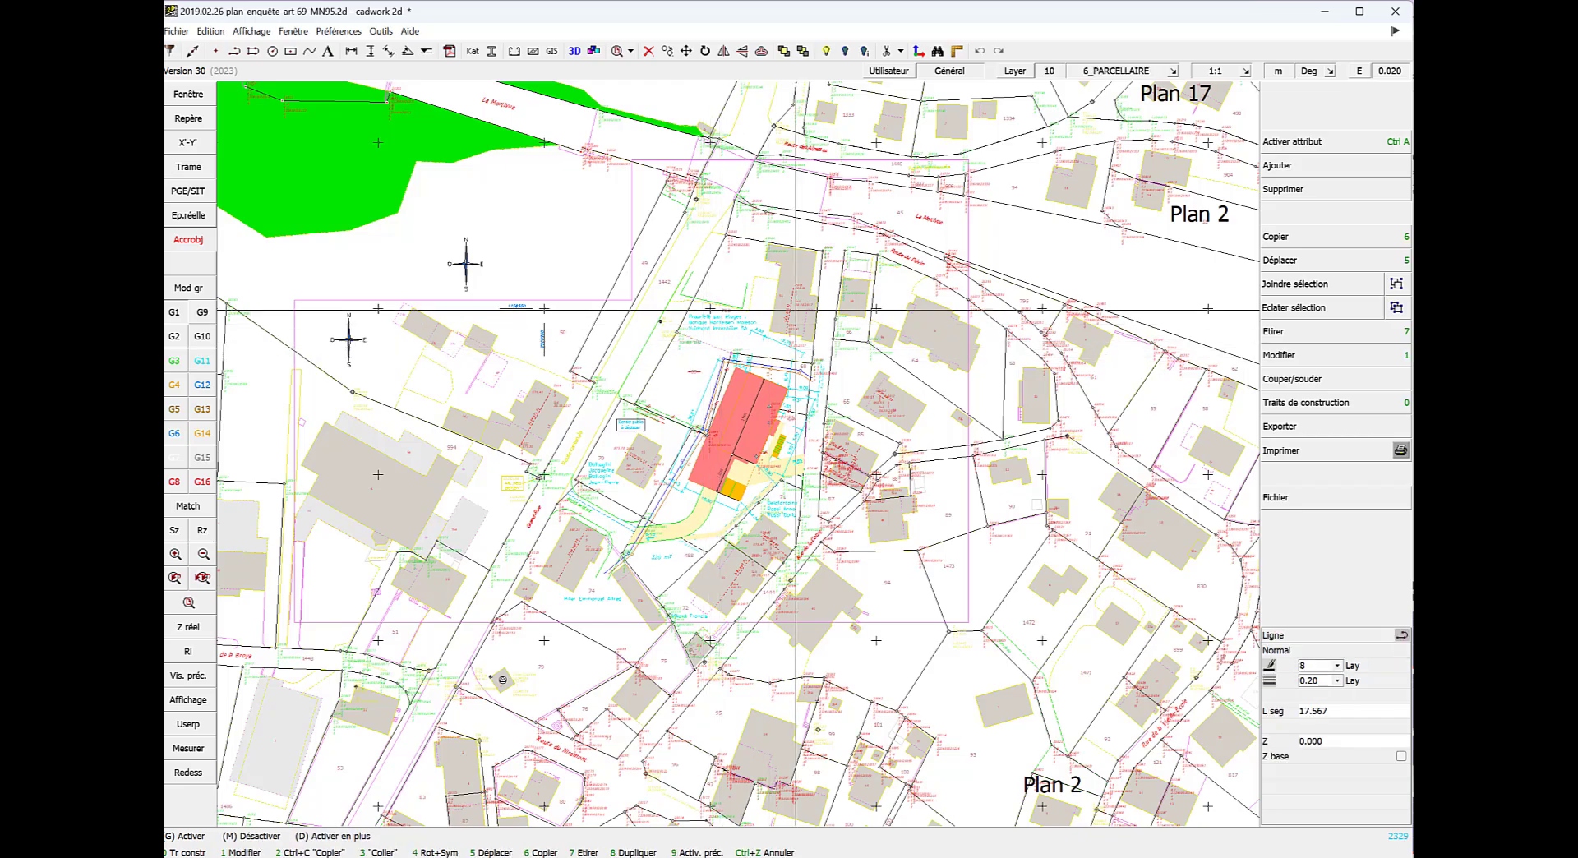
{"action": "left_click", "coordinate": [1015, 71]}
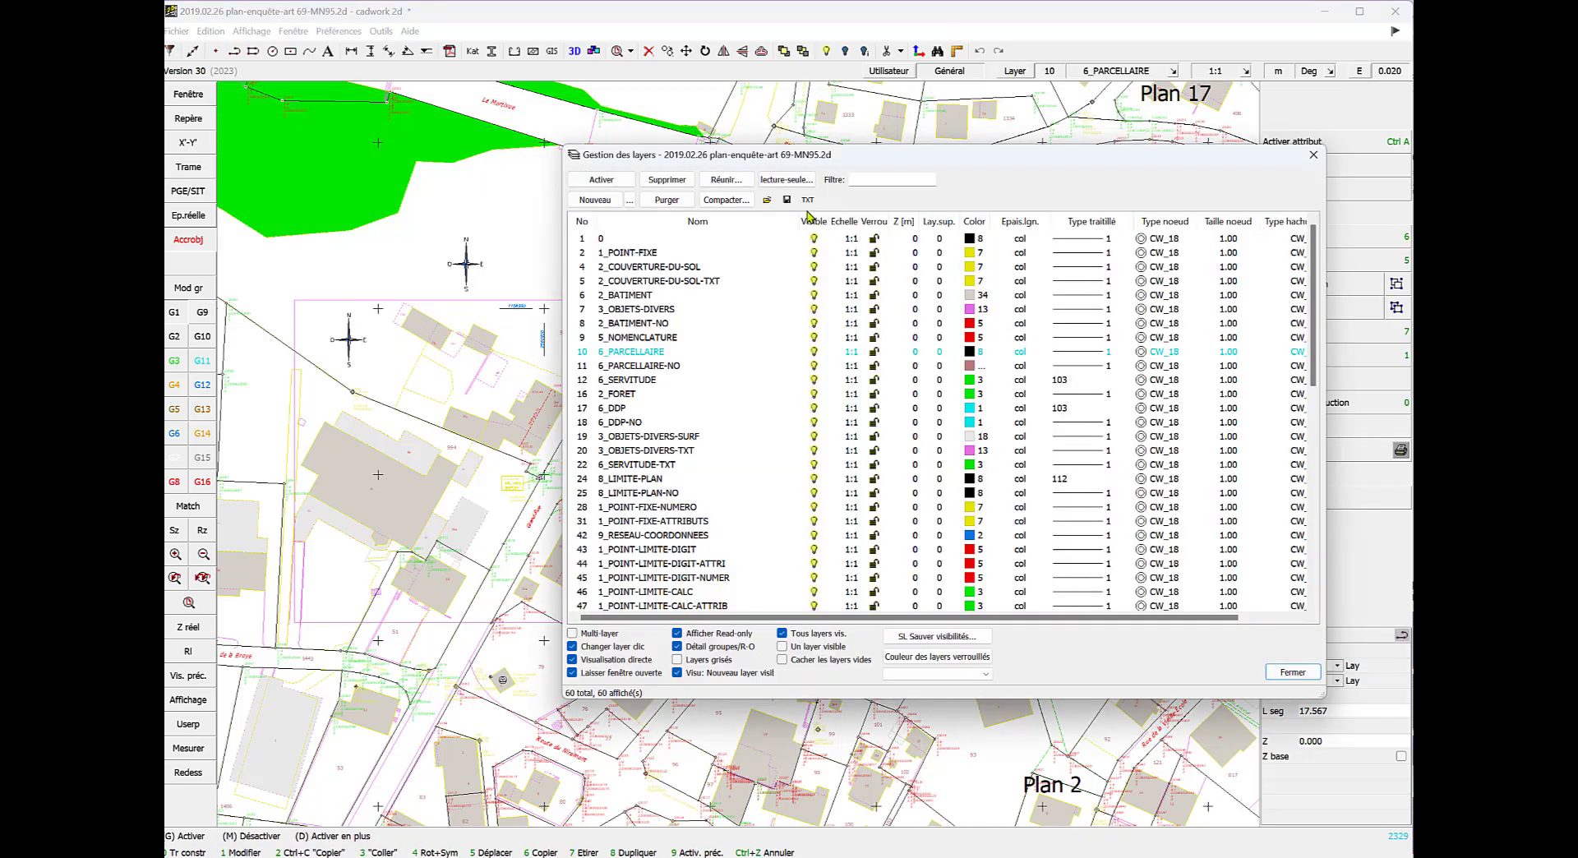
{"action": "left_click", "coordinate": [677, 353]}
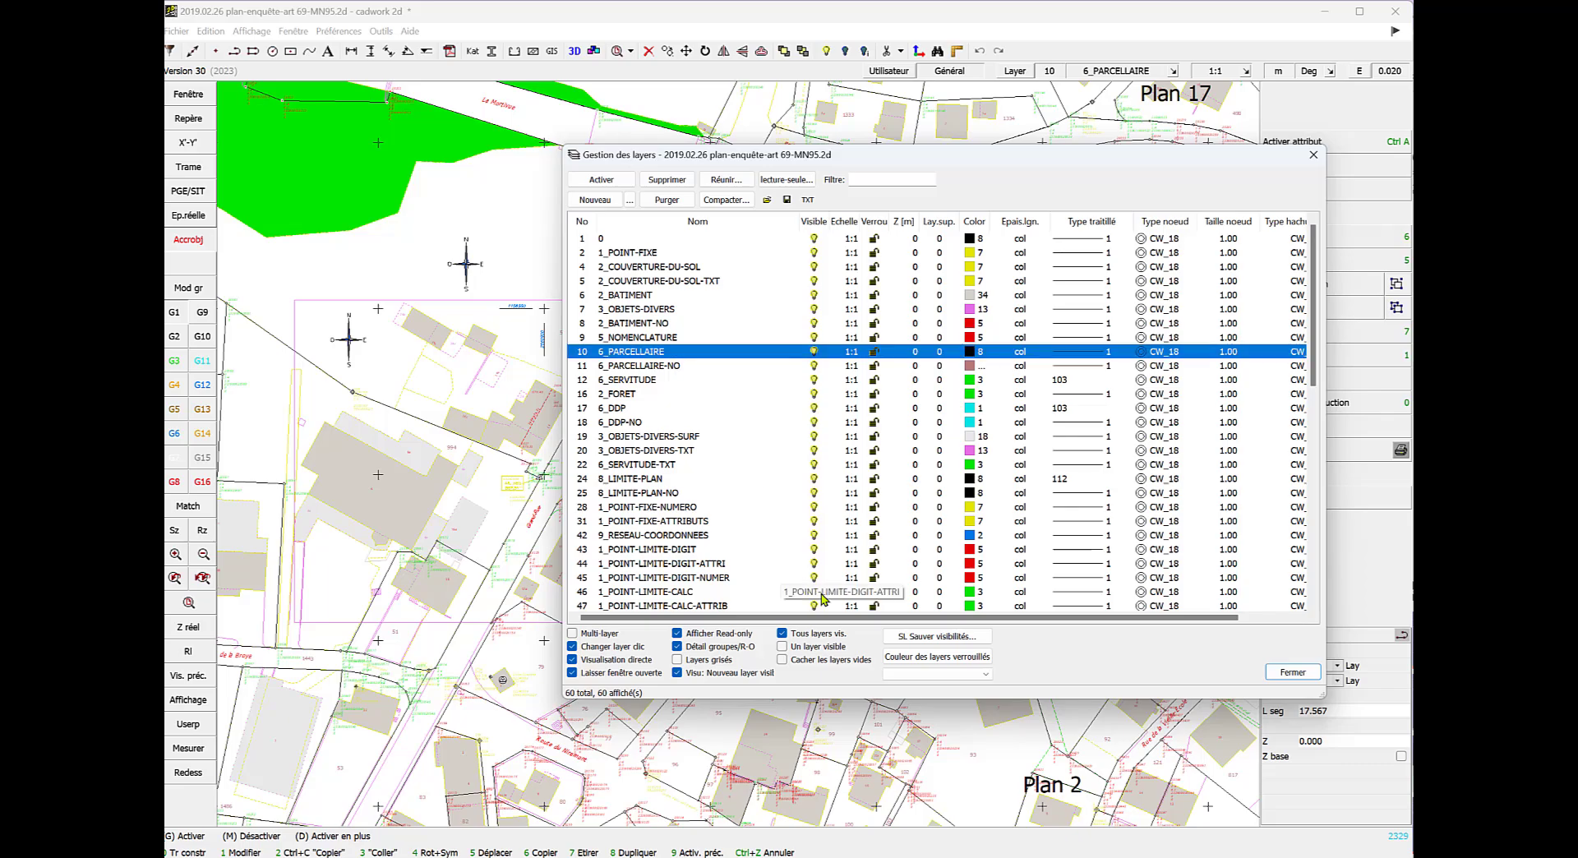
{"action": "left_click", "coordinate": [783, 647]}
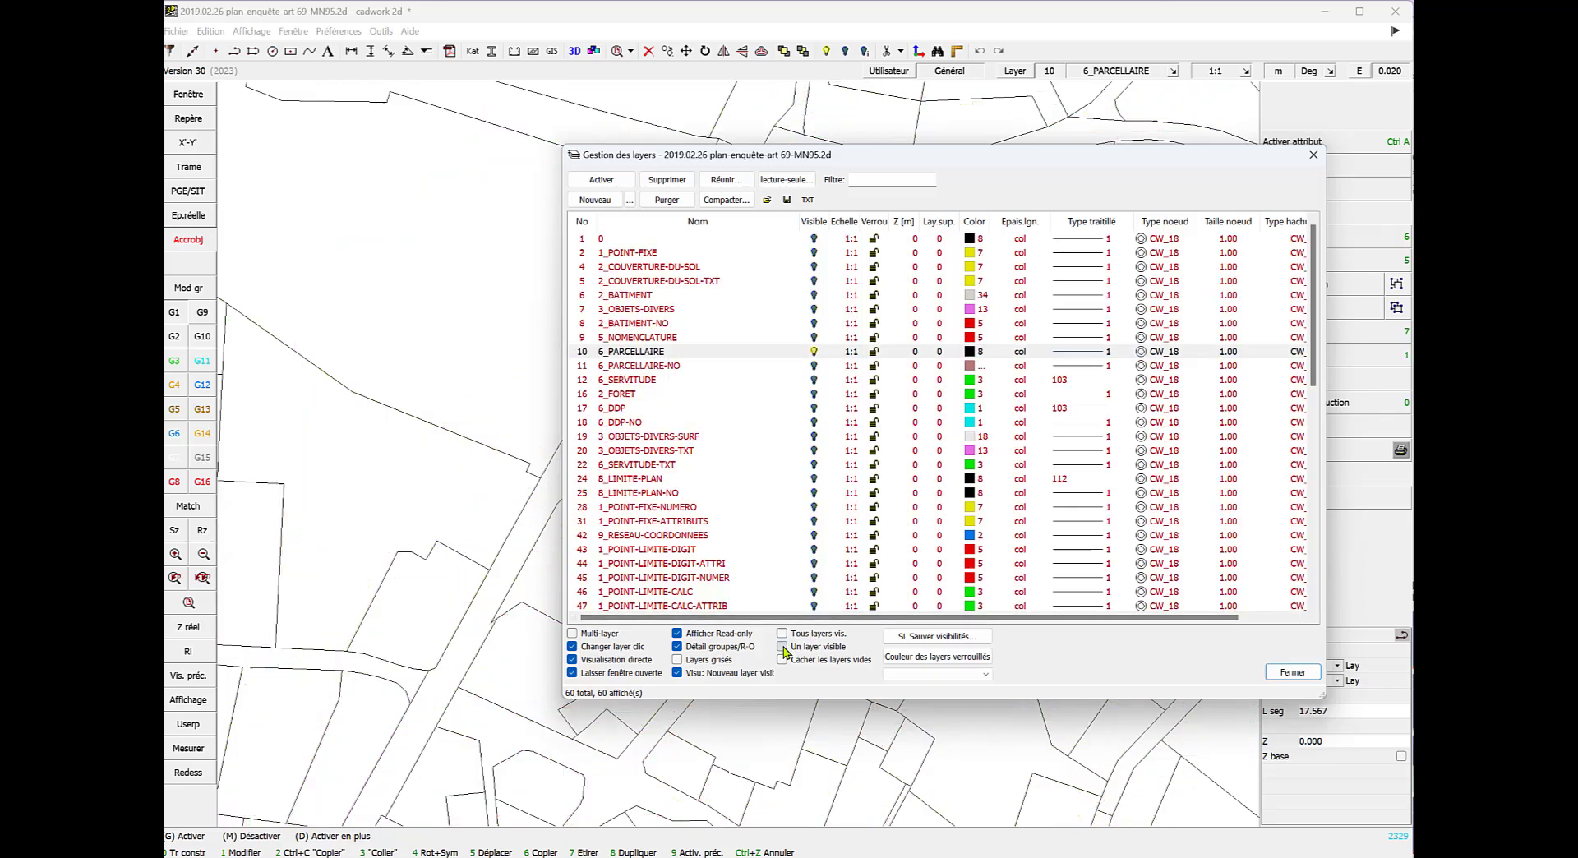
{"action": "left_click", "coordinate": [1293, 672]}
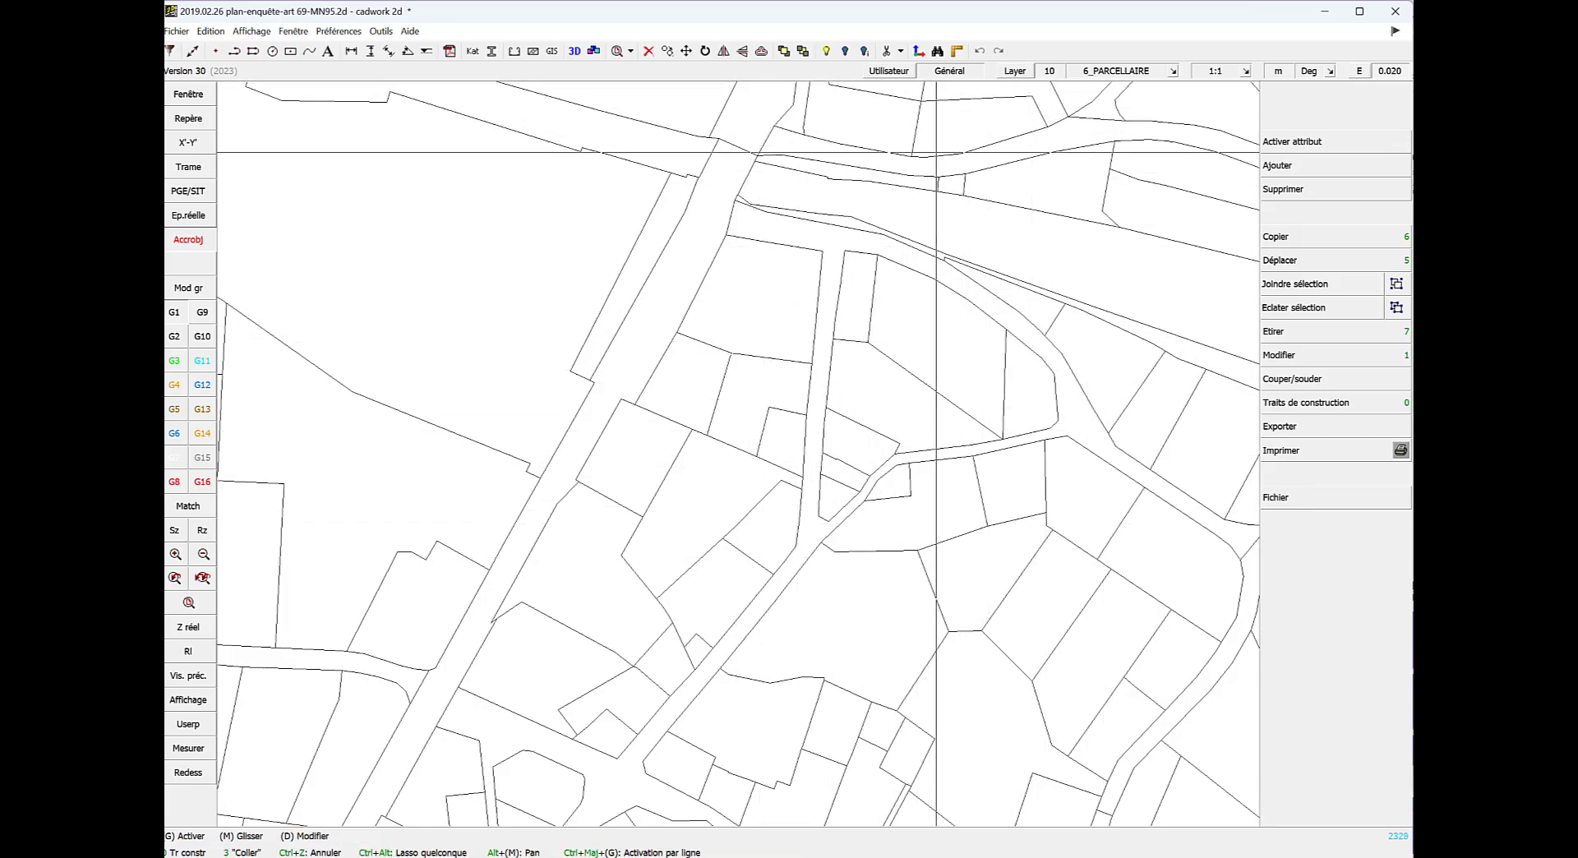
Select the parcel boundary lines around the project site and display only those lines
{"action": "left_click_drag", "start_coordinate": [772, 481], "coordinate": [577, 296]}
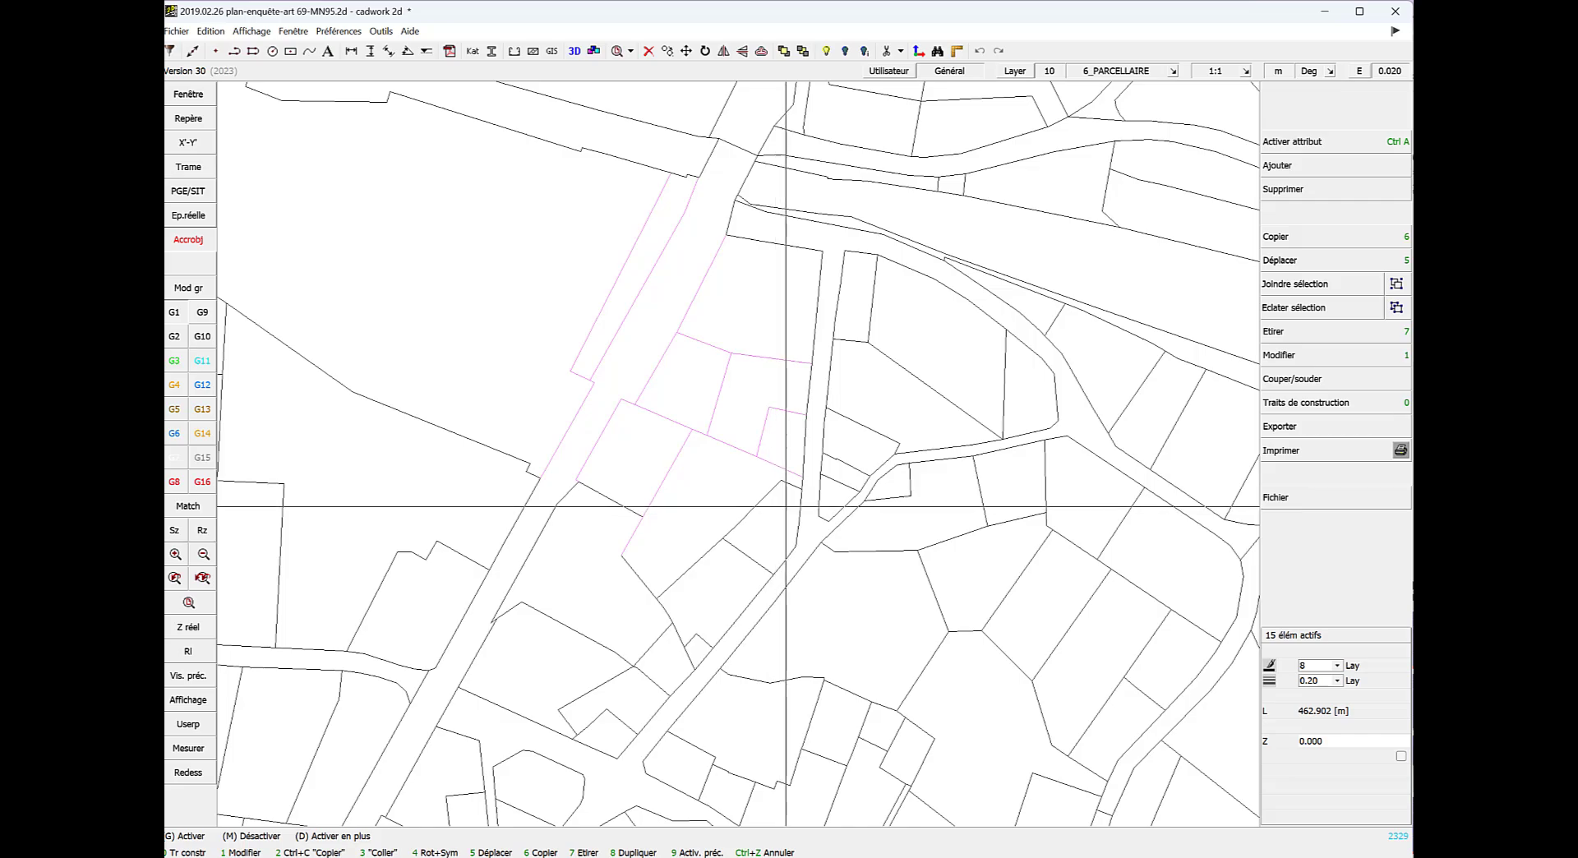
{"action": "left_click", "coordinate": [757, 504]}
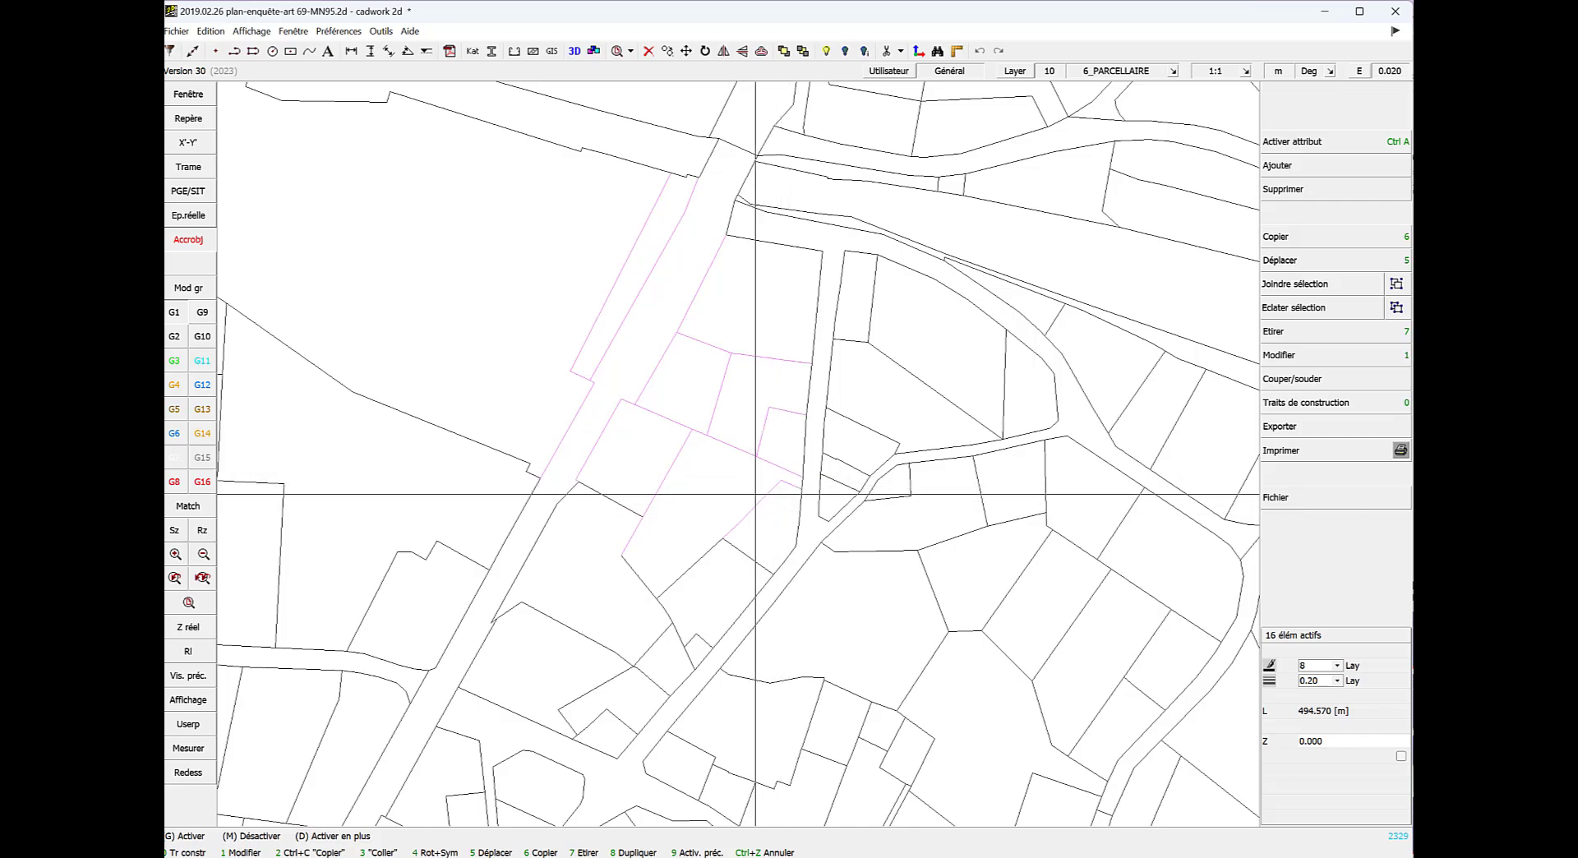
{"action": "key", "text": "F4"}
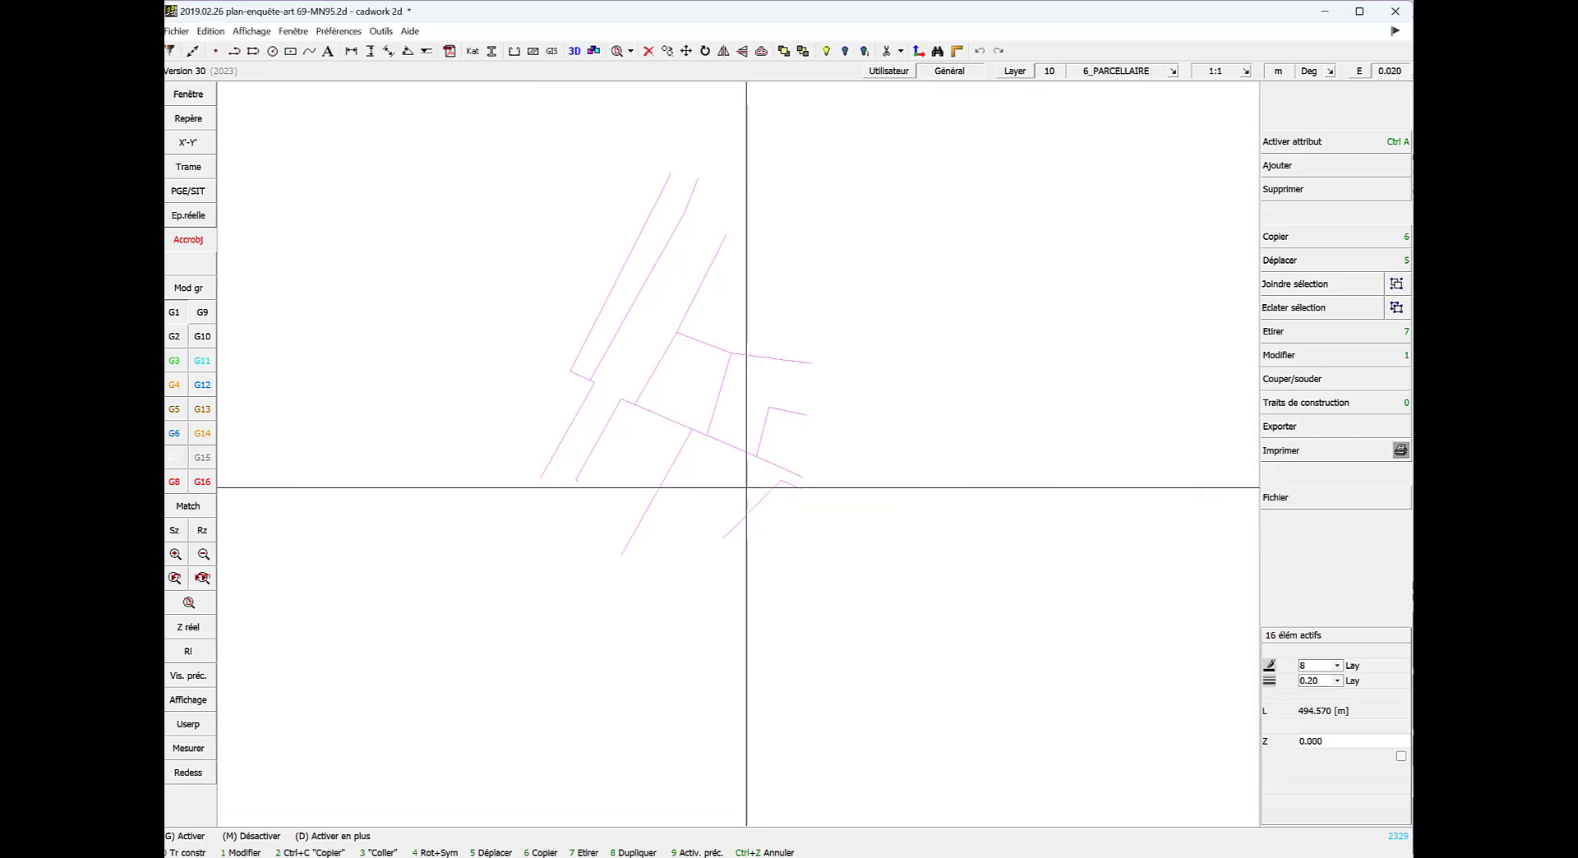
Copy all the isolated parcel lines and paste them into the Lexocad terrain model at absolute global coordinates
{"action": "key", "text": "Escape"}
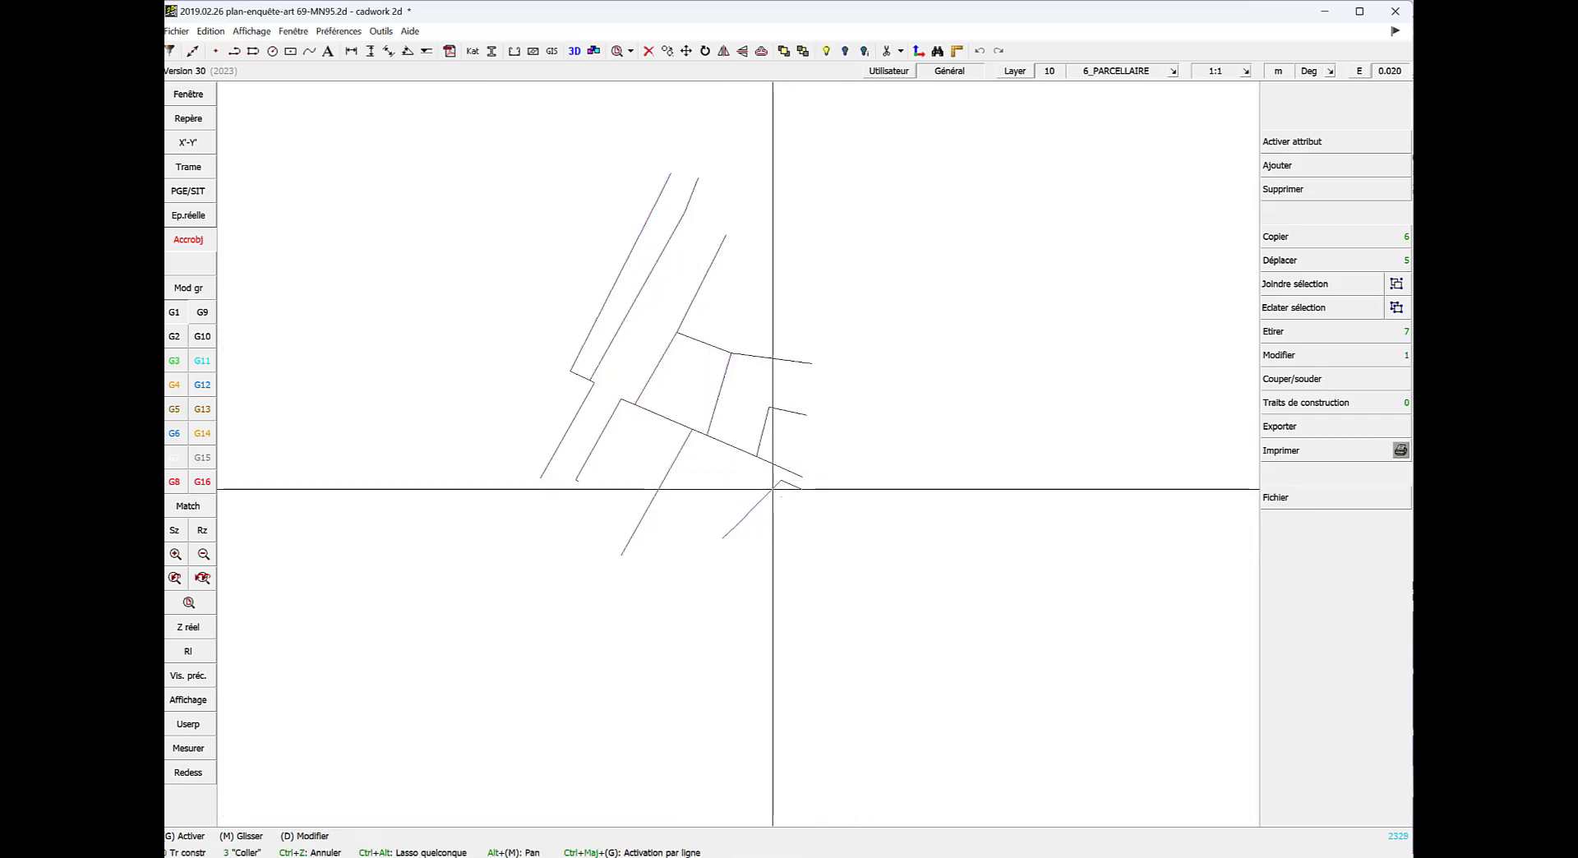
{"action": "key", "text": "g"}
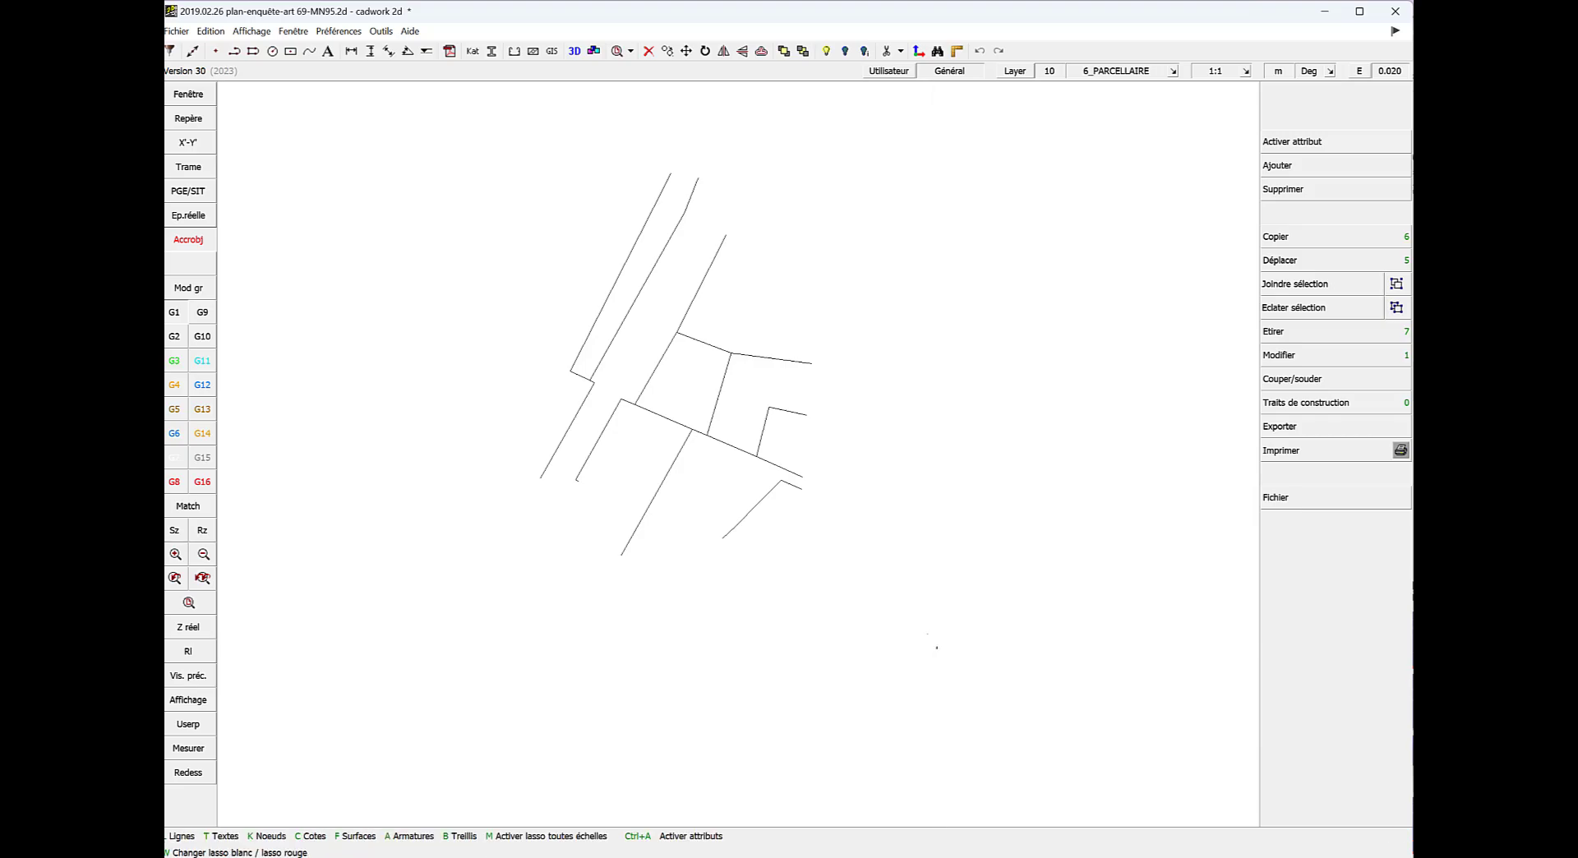
{"action": "left_click", "coordinate": [936, 649]}
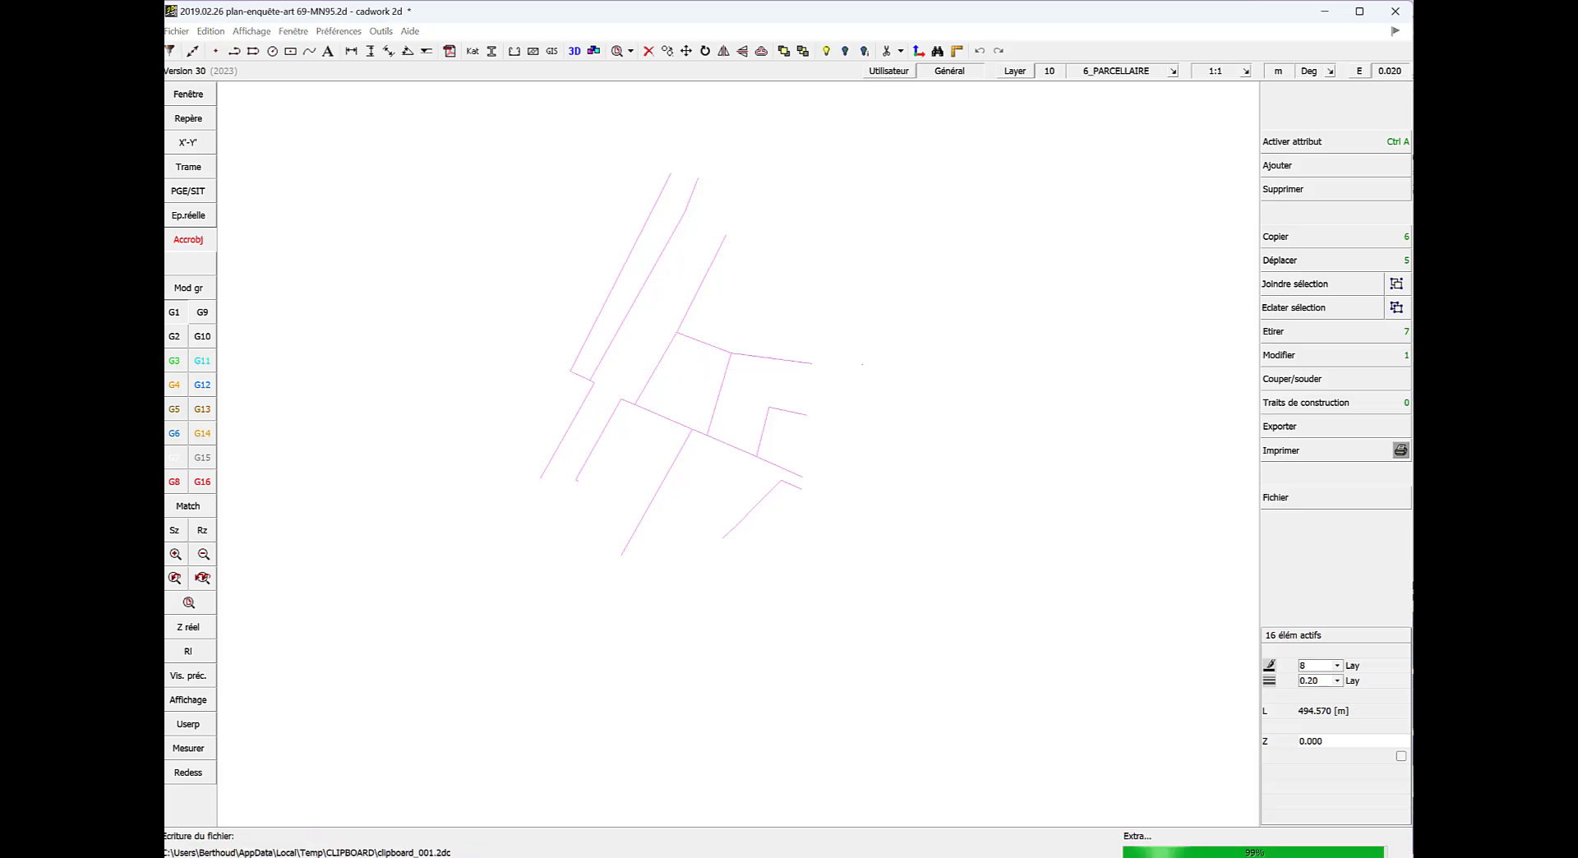
{"action": "left_click", "coordinate": [1174, 855]}
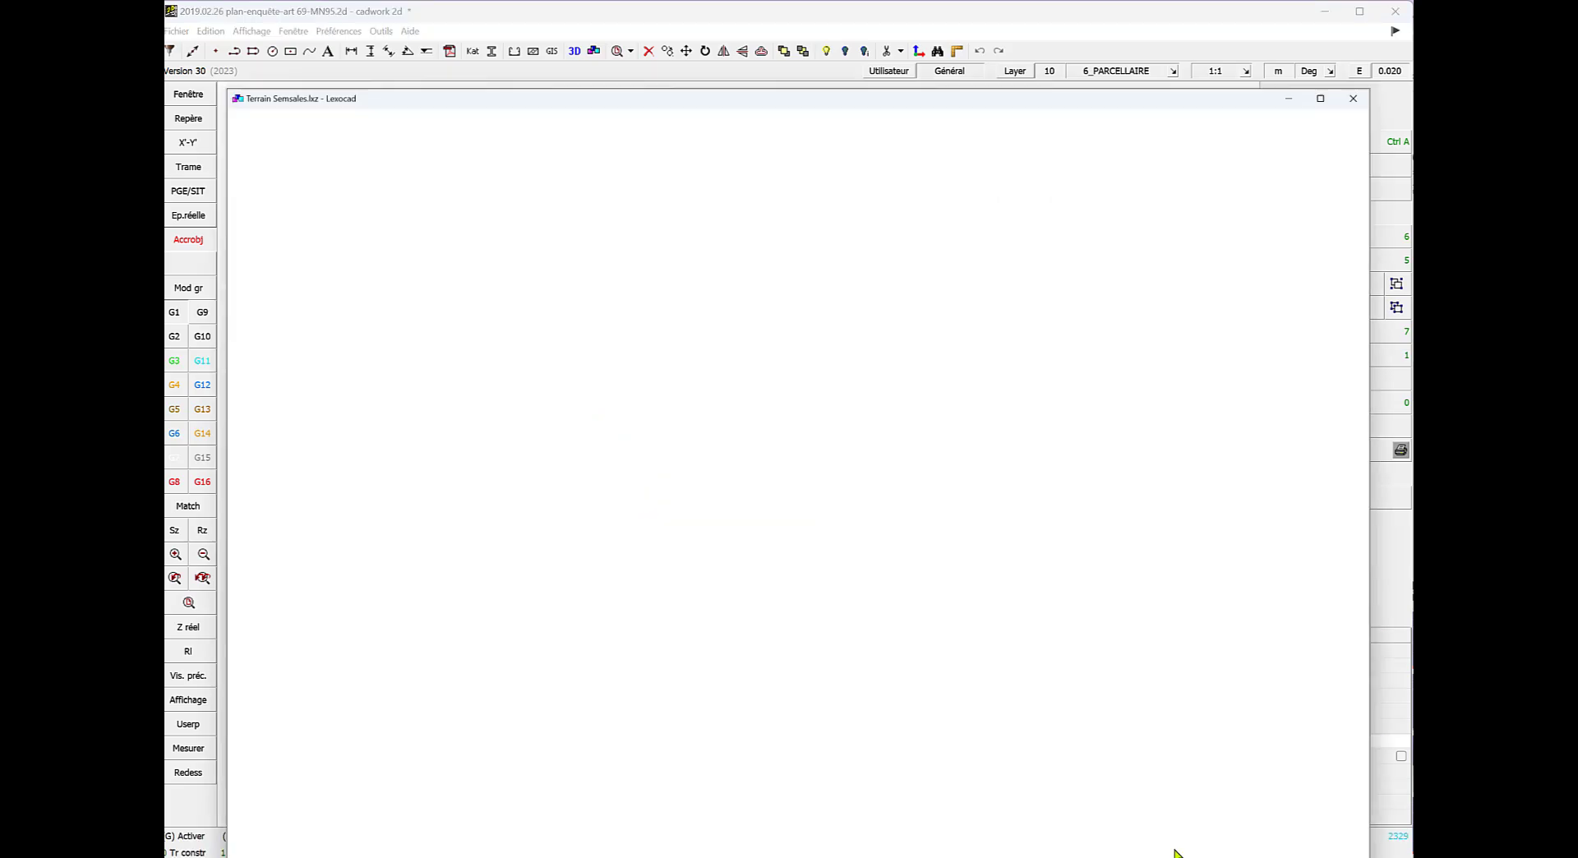
{"action": "key", "text": "ctrl+v"}
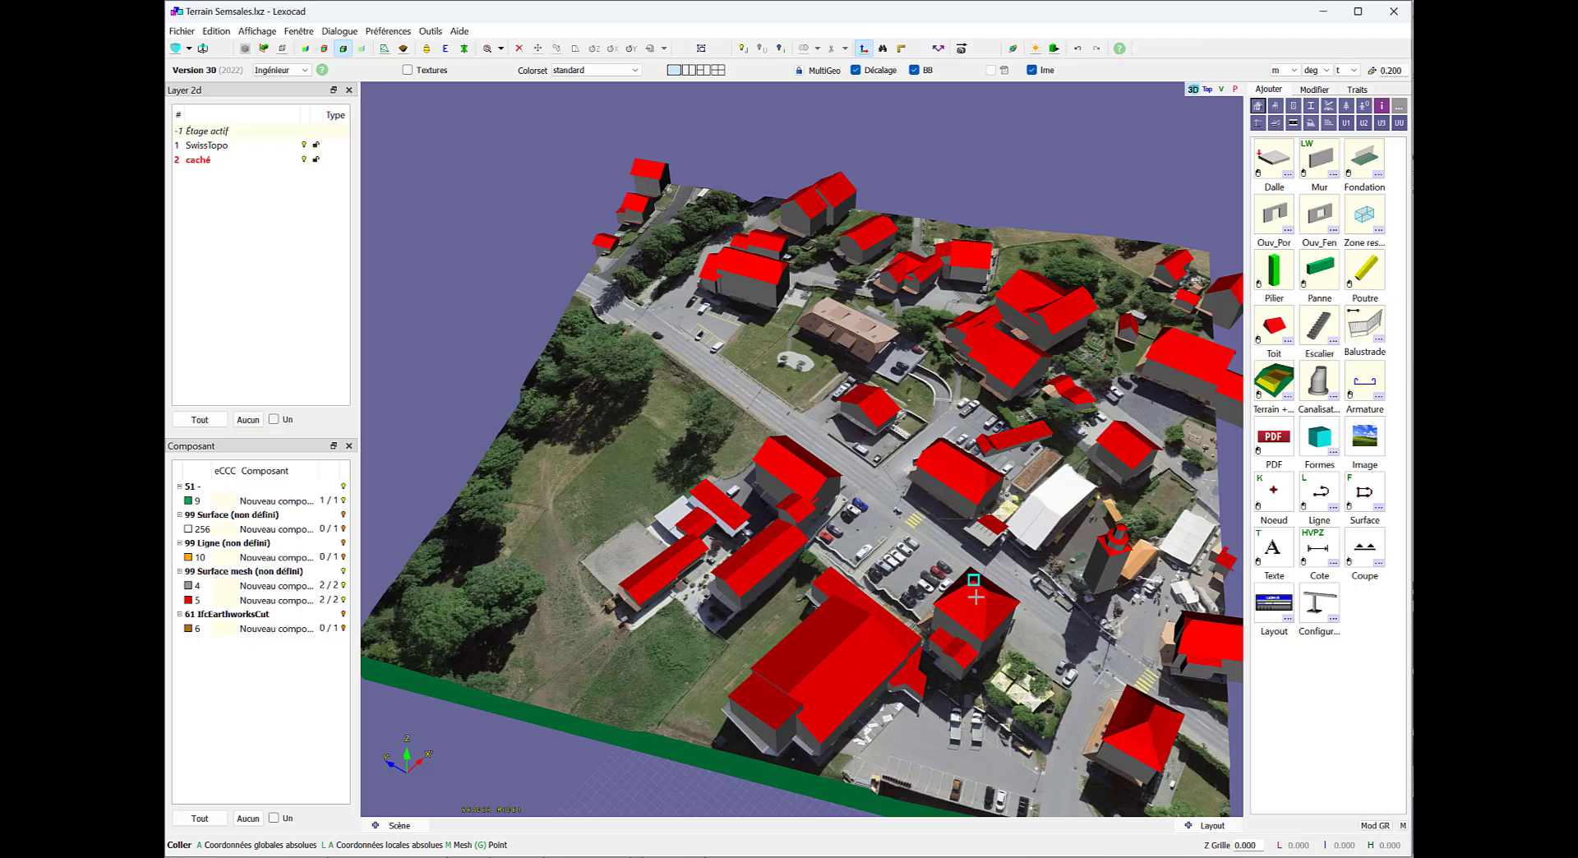
{"action": "key", "text": "a"}
Select all the pasted parcel lines on the base grid and move them vertically to the terrain model, at about Z 867.69 m
{"action": "middle_click_drag", "start_coordinate": [957, 581], "coordinate": [950, 473]}
{"action": "scroll", "coordinate": [812, 548], "scroll_direction": "up", "scroll_amount": 2}
{"action": "scroll", "coordinate": [808, 568], "scroll_direction": "up", "scroll_amount": 2}
{"action": "left_click", "coordinate": [809, 541]}
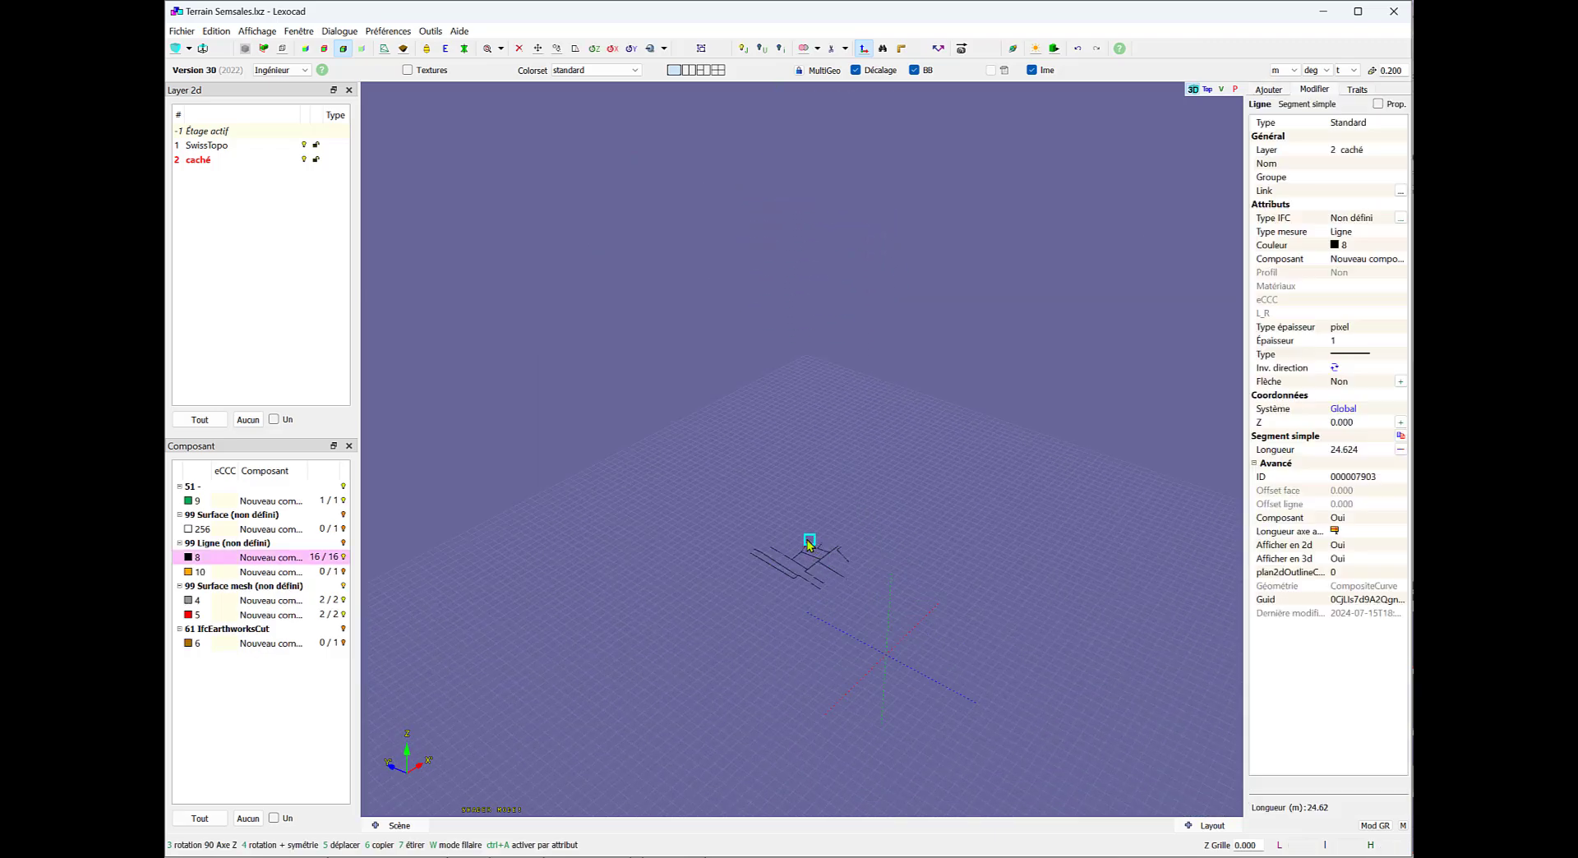
{"action": "left_click_drag", "start_coordinate": [710, 528], "coordinate": [793, 585]}
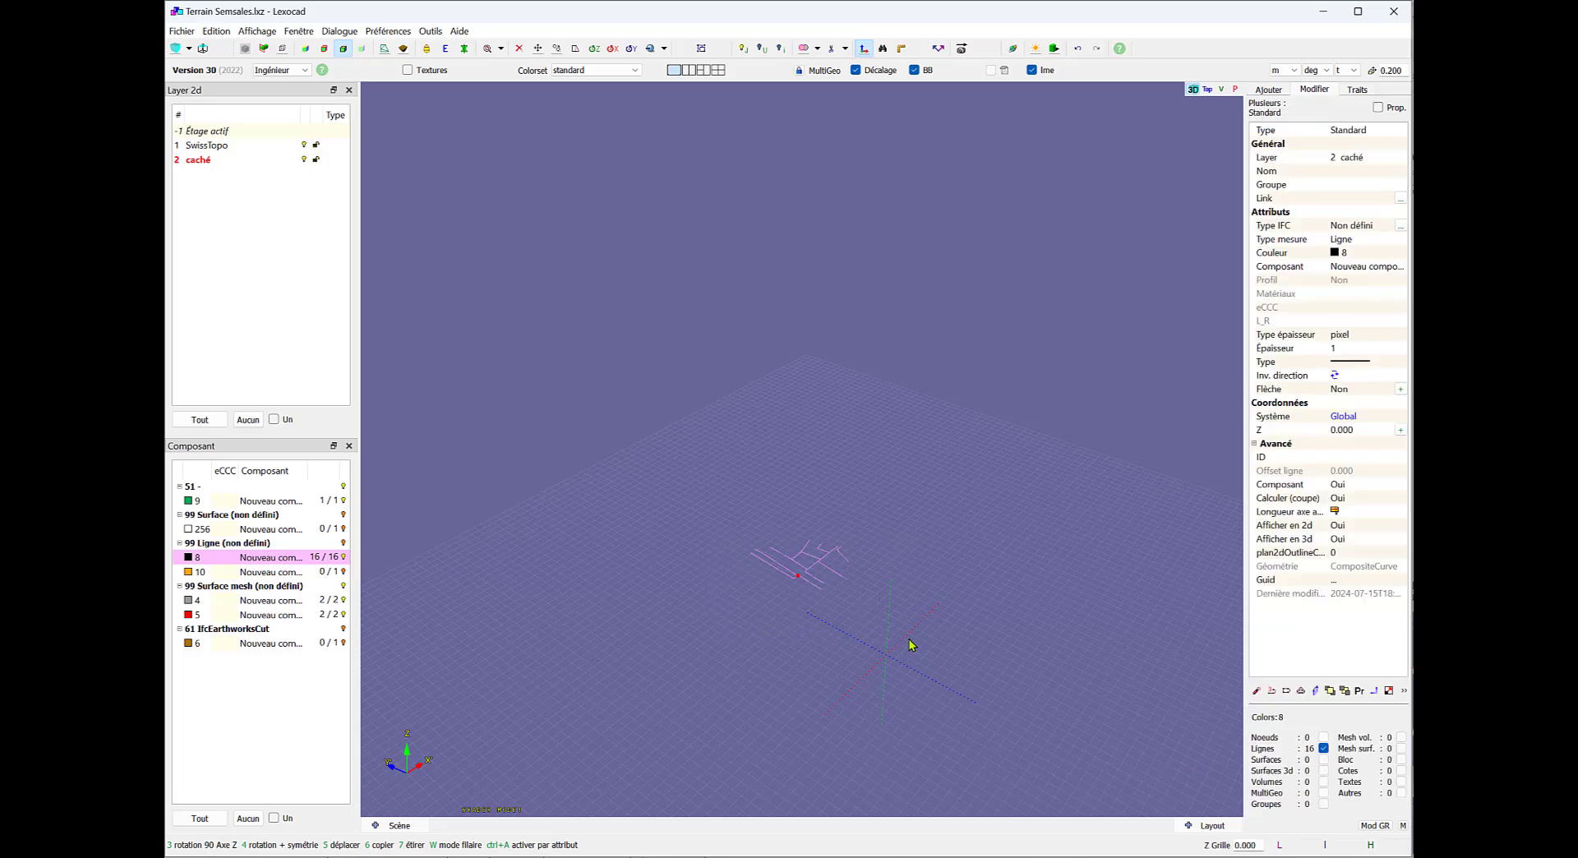
{"action": "scroll", "coordinate": [949, 625], "scroll_direction": "down", "scroll_amount": 3}
{"action": "key", "text": "5"}
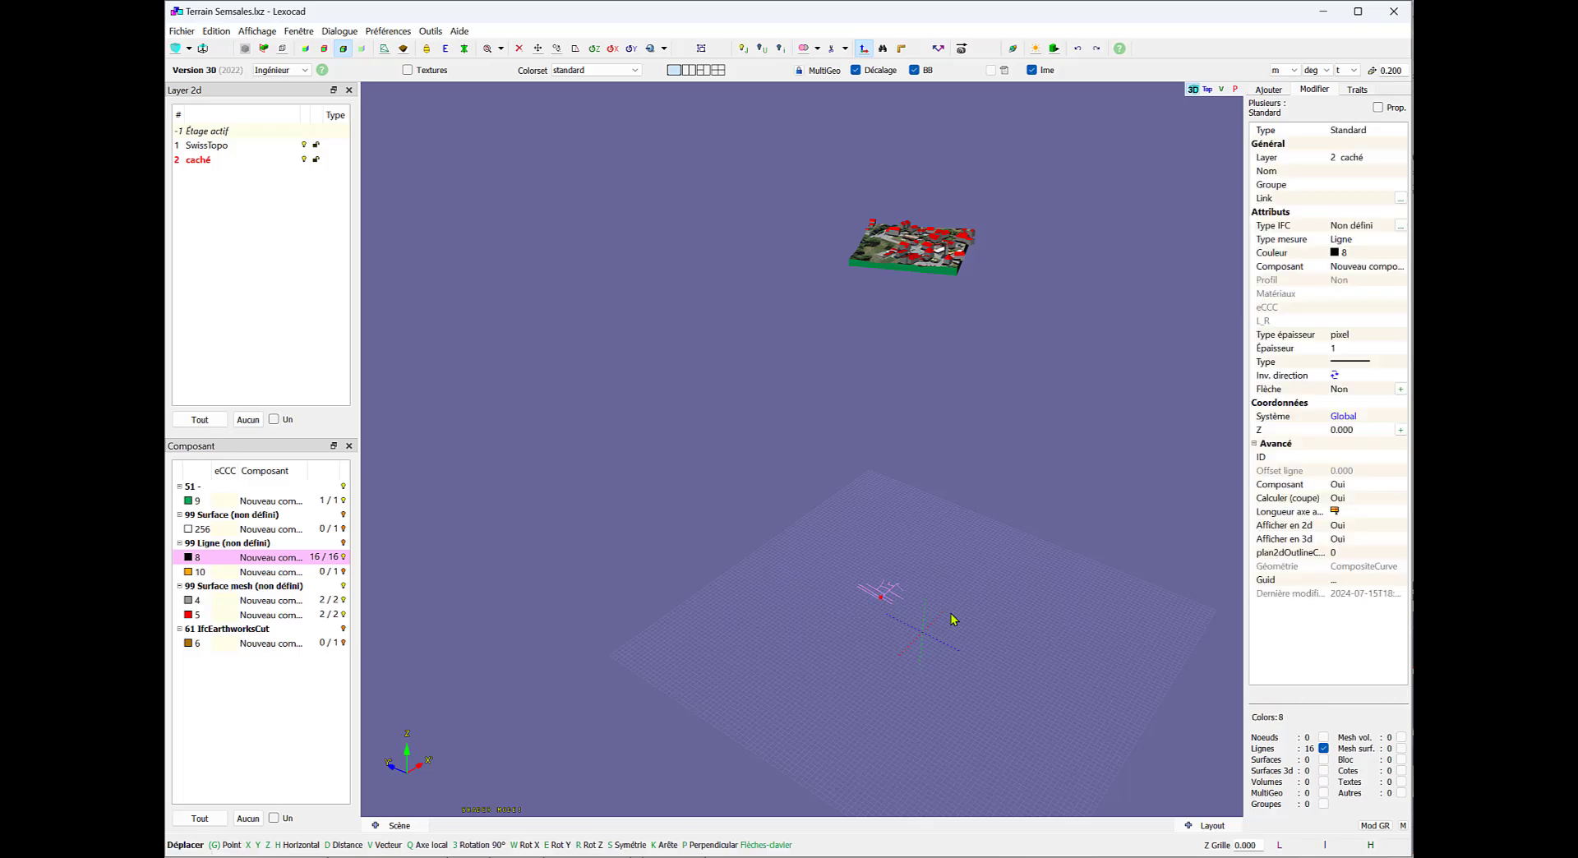
{"action": "left_click", "coordinate": [917, 248]}
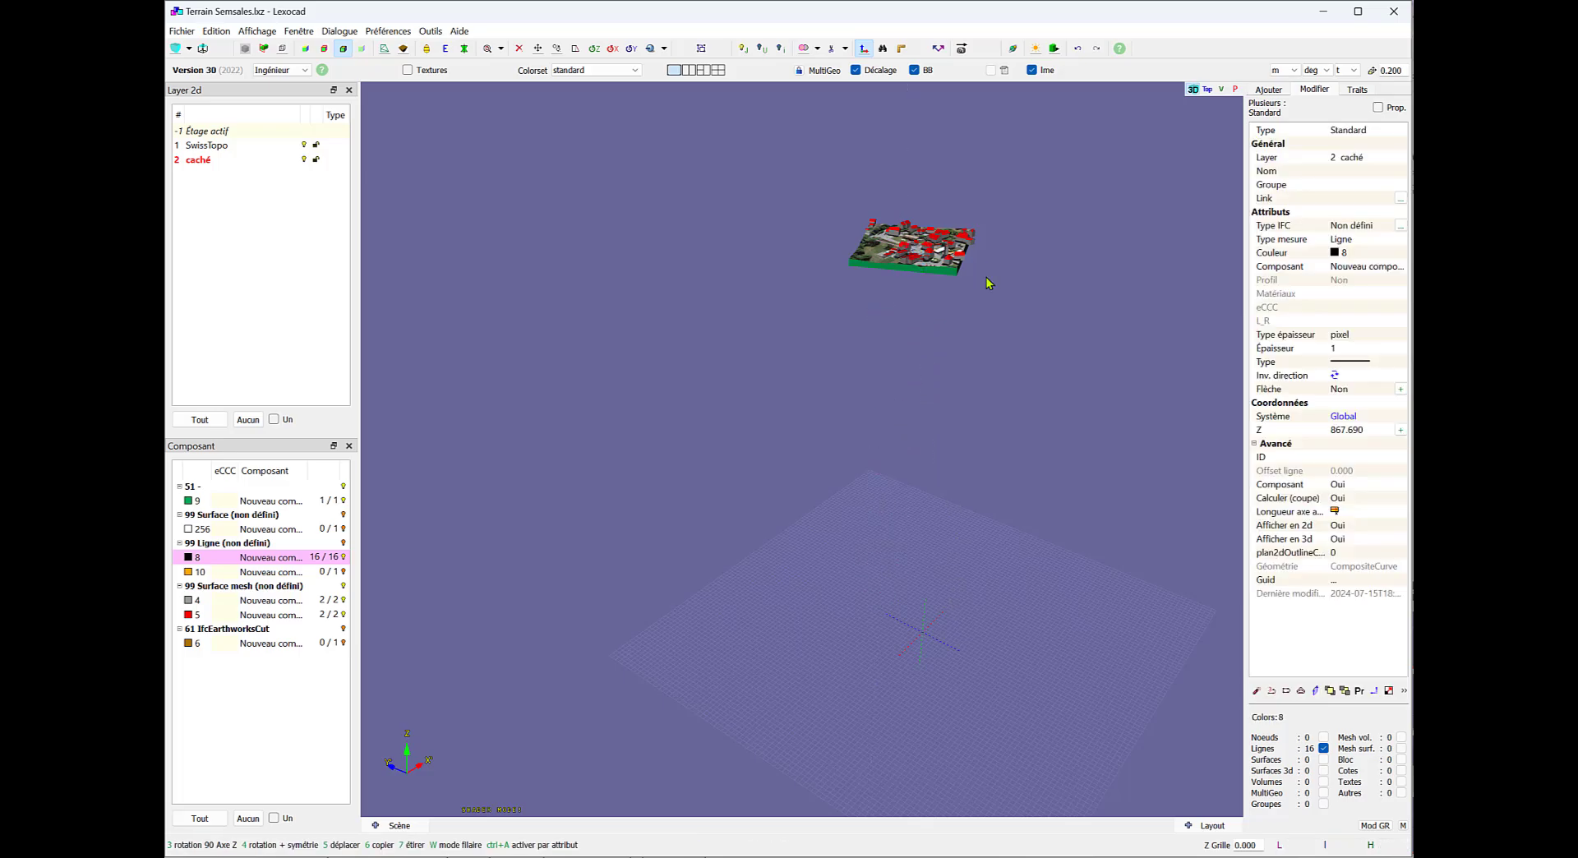
Raise the selected parcel lines vertically in two further moves to about Z 877.05 m, above the terrain surface
{"action": "scroll", "coordinate": [941, 415], "scroll_direction": "up", "scroll_amount": 5}
{"action": "scroll", "coordinate": [941, 417], "scroll_direction": "up", "scroll_amount": 2}
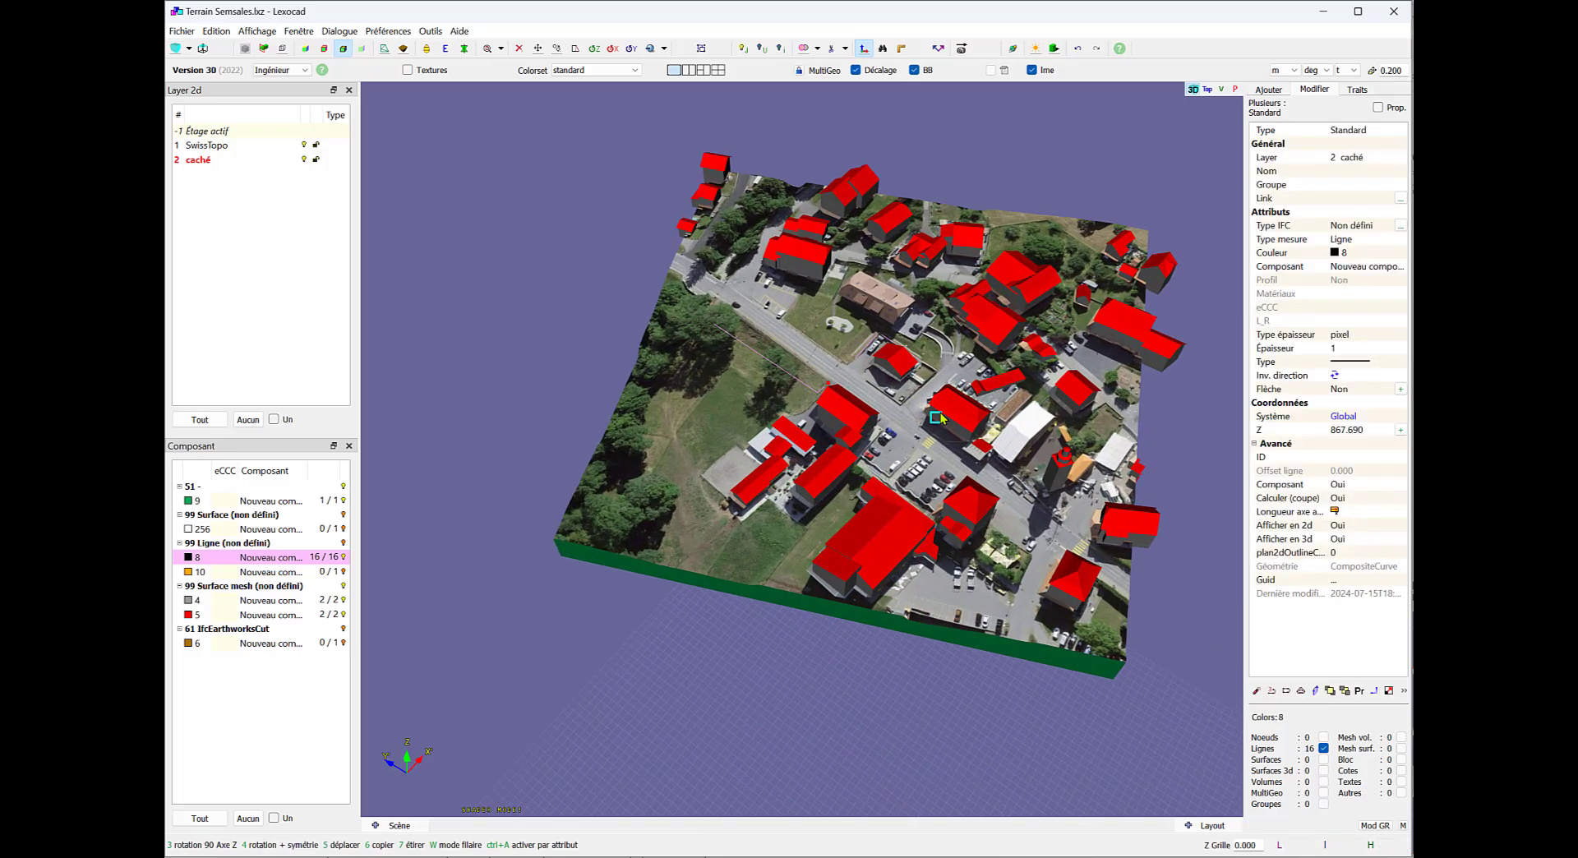
{"action": "key", "text": "5"}
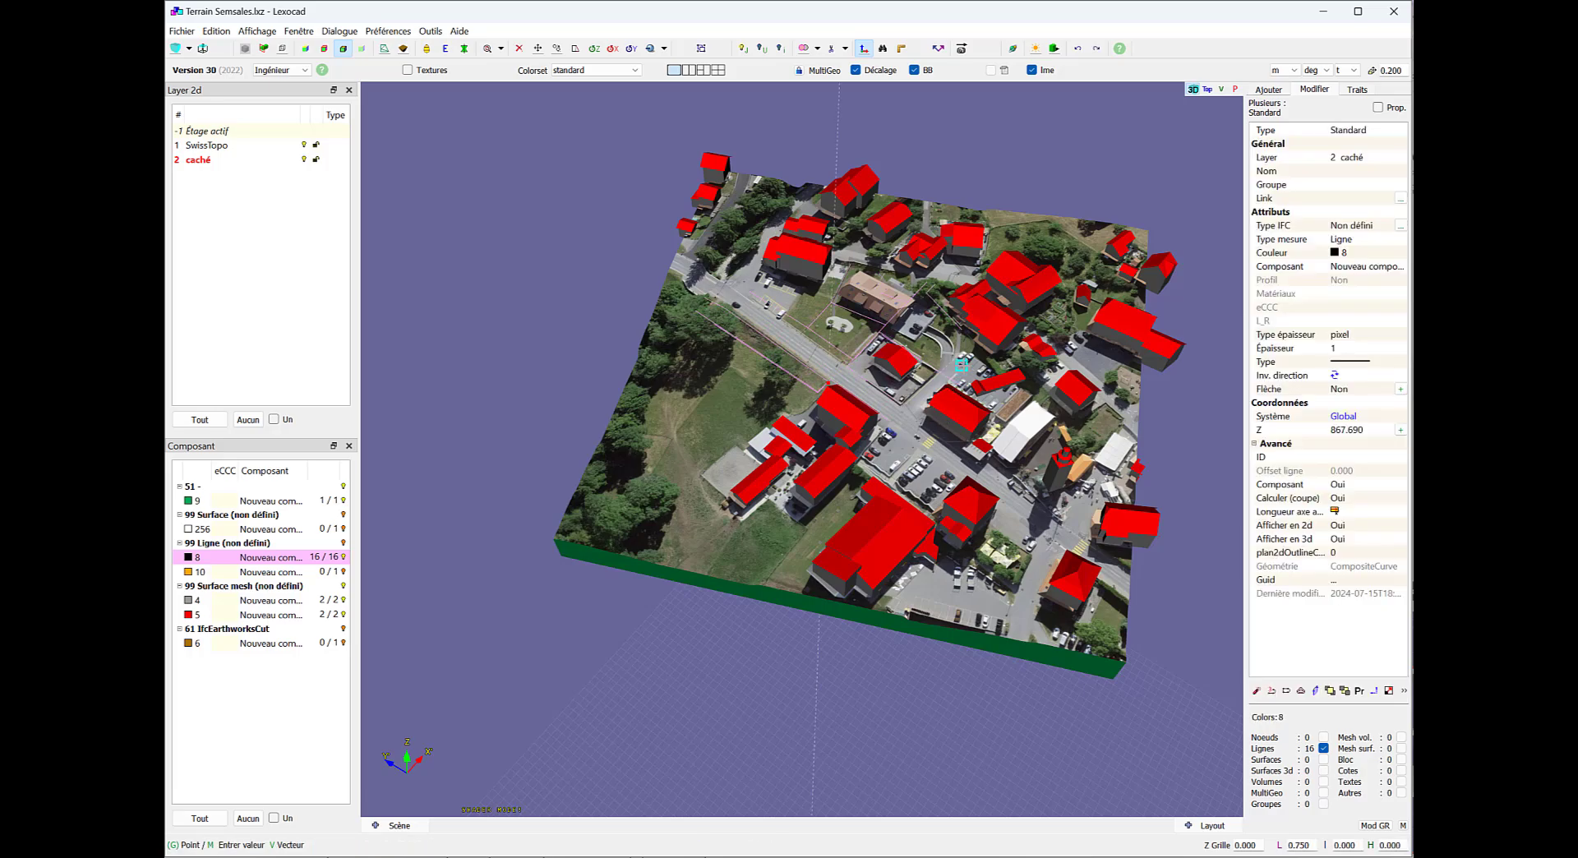
{"action": "left_click", "coordinate": [958, 360]}
{"action": "middle_click_drag", "start_coordinate": [959, 385], "coordinate": [897, 345]}
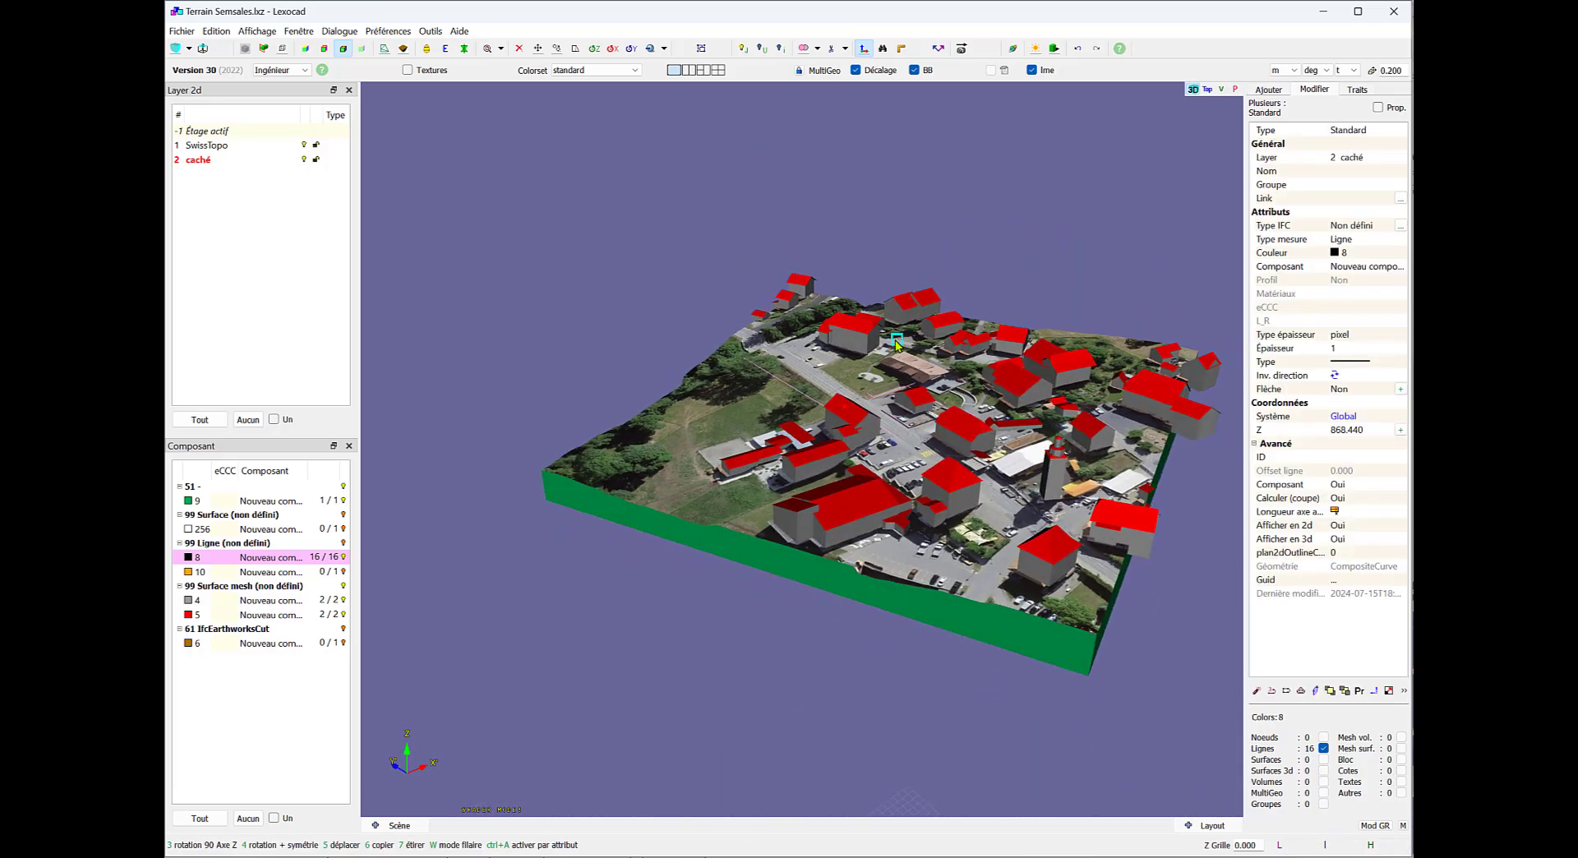
{"action": "key", "text": "5"}
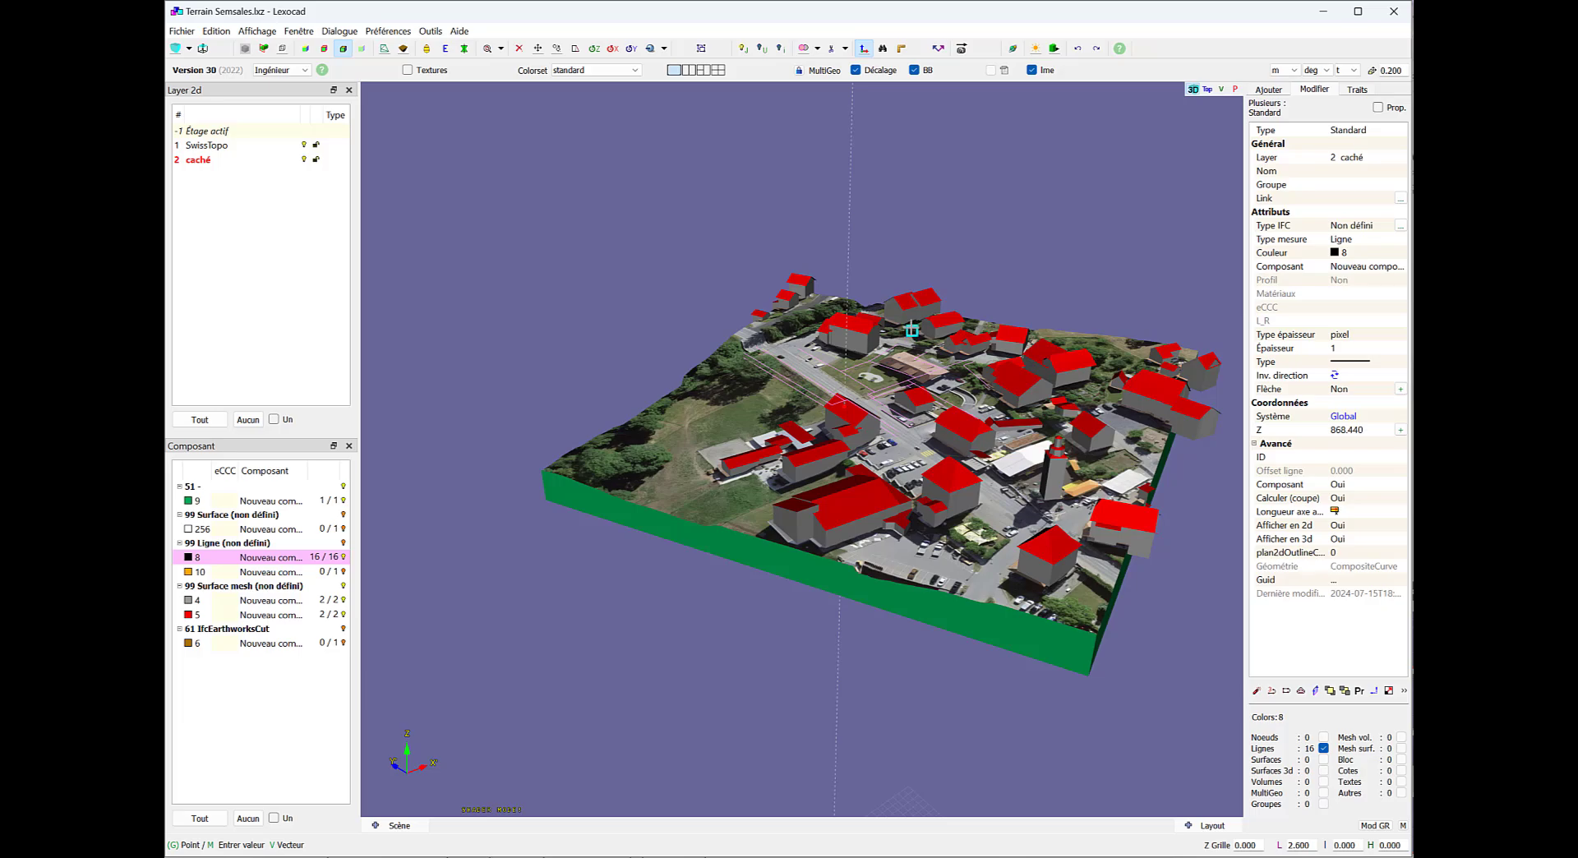
{"action": "left_click", "coordinate": [916, 323]}
{"action": "middle_click_drag", "start_coordinate": [917, 323], "coordinate": [1117, 242]}
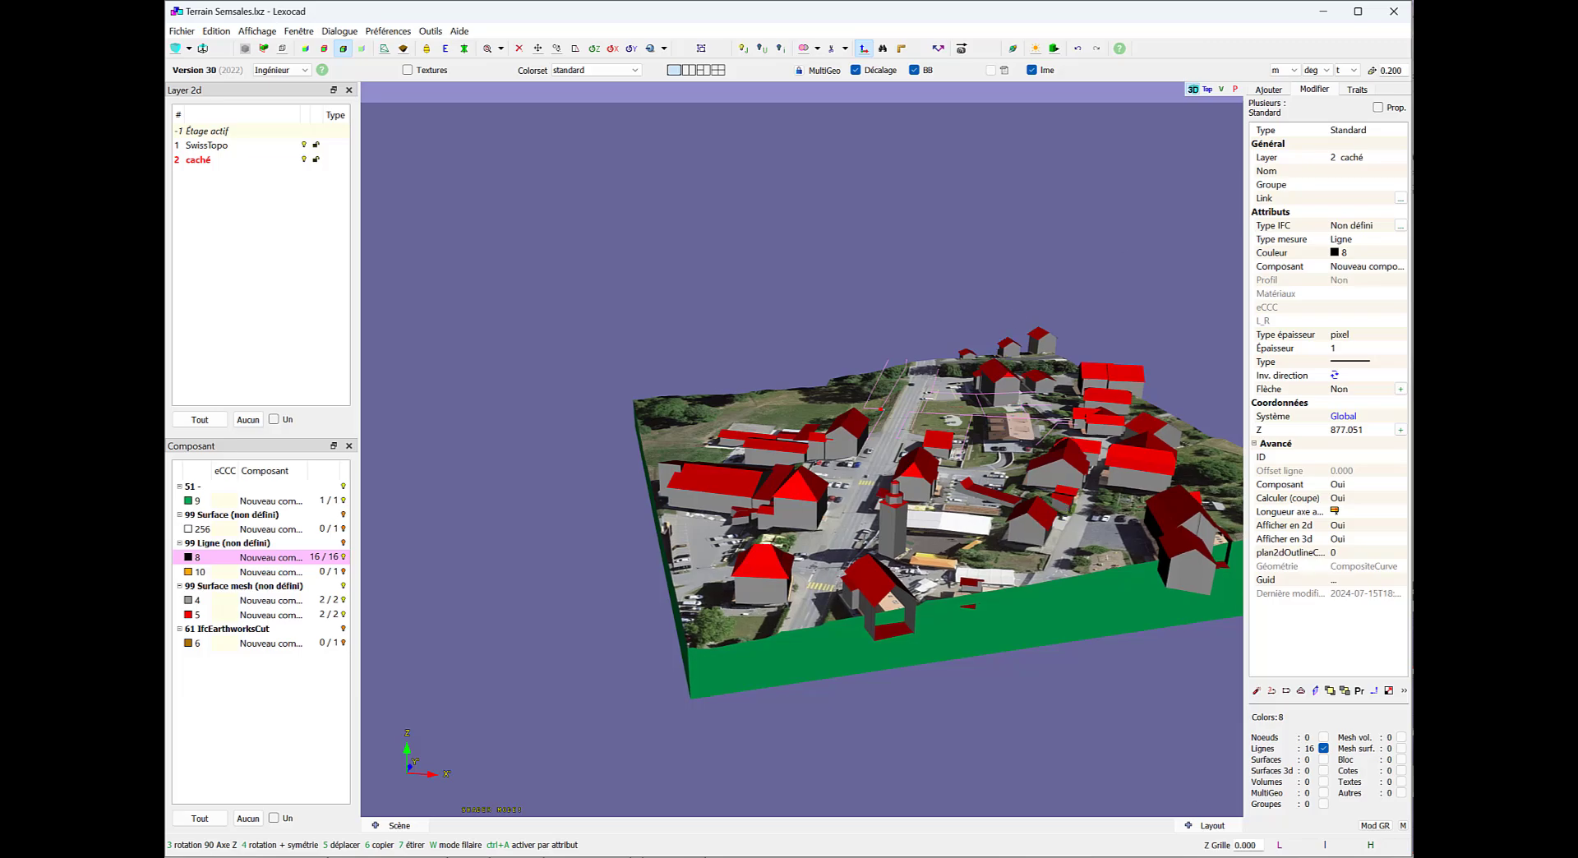
Switch to cadwork 2d and measure the global coordinates of the parcel corner where the dividing line meets the lower boundary
{"action": "key", "text": "alt+Tab"}
{"action": "middle_click", "coordinate": [595, 587]}
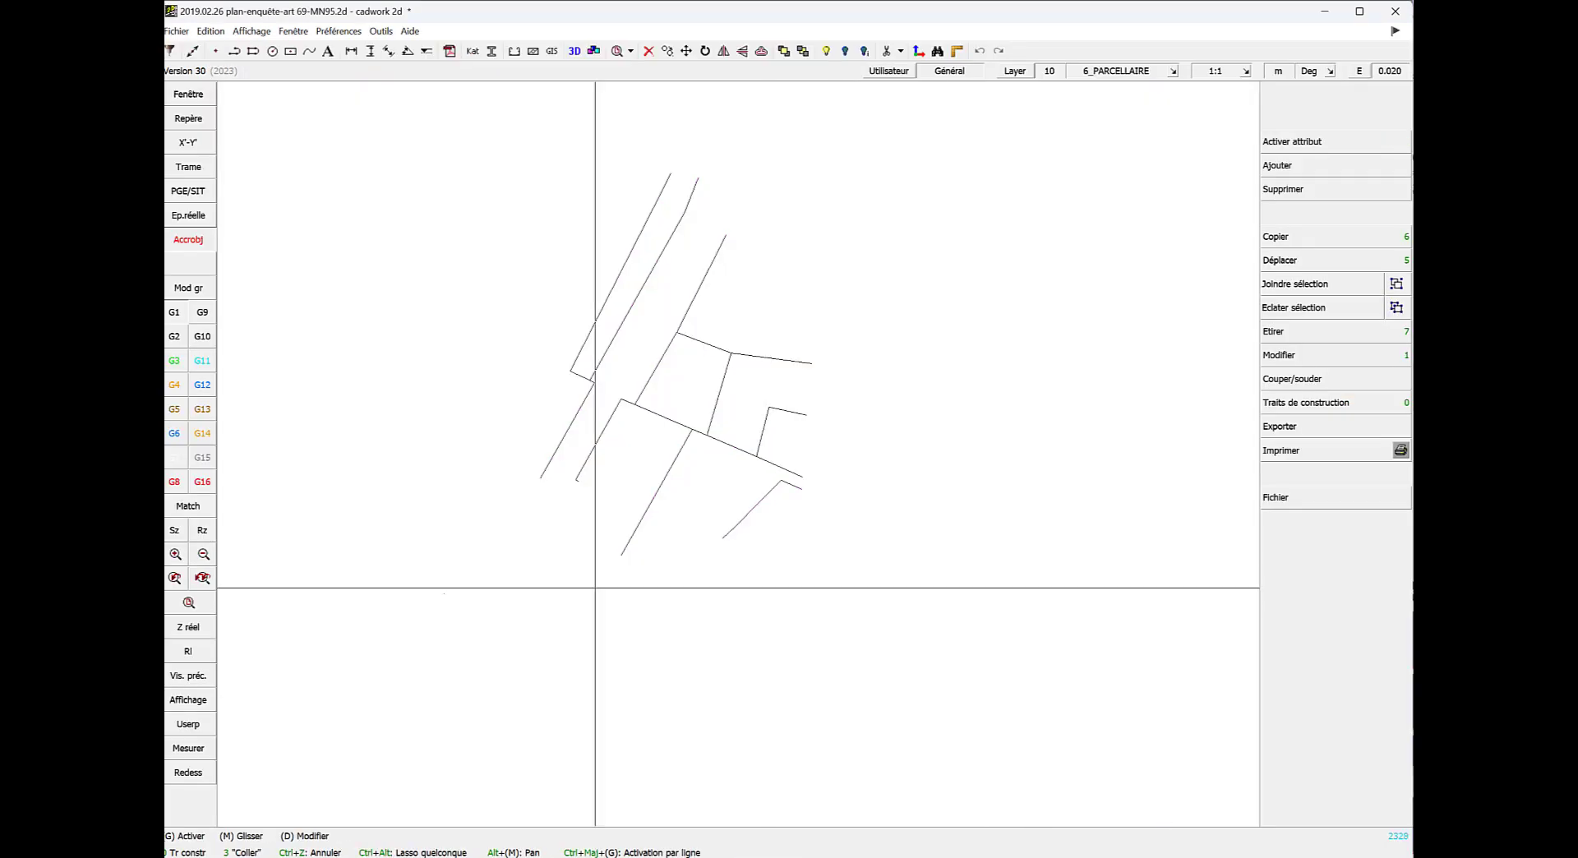
{"action": "left_click", "coordinate": [188, 747]}
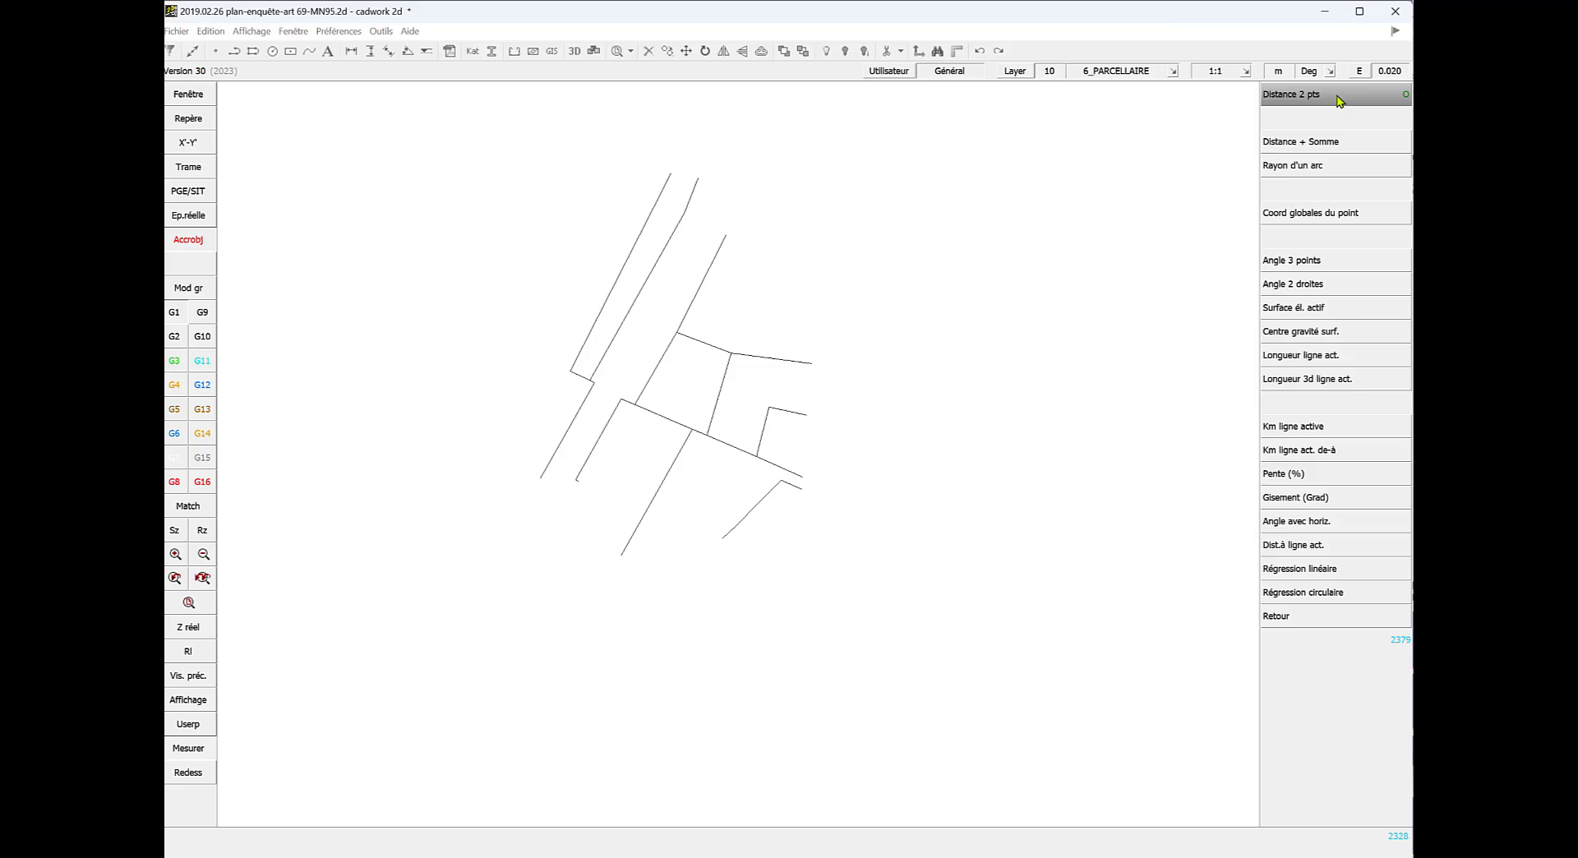
{"action": "left_click", "coordinate": [1380, 212]}
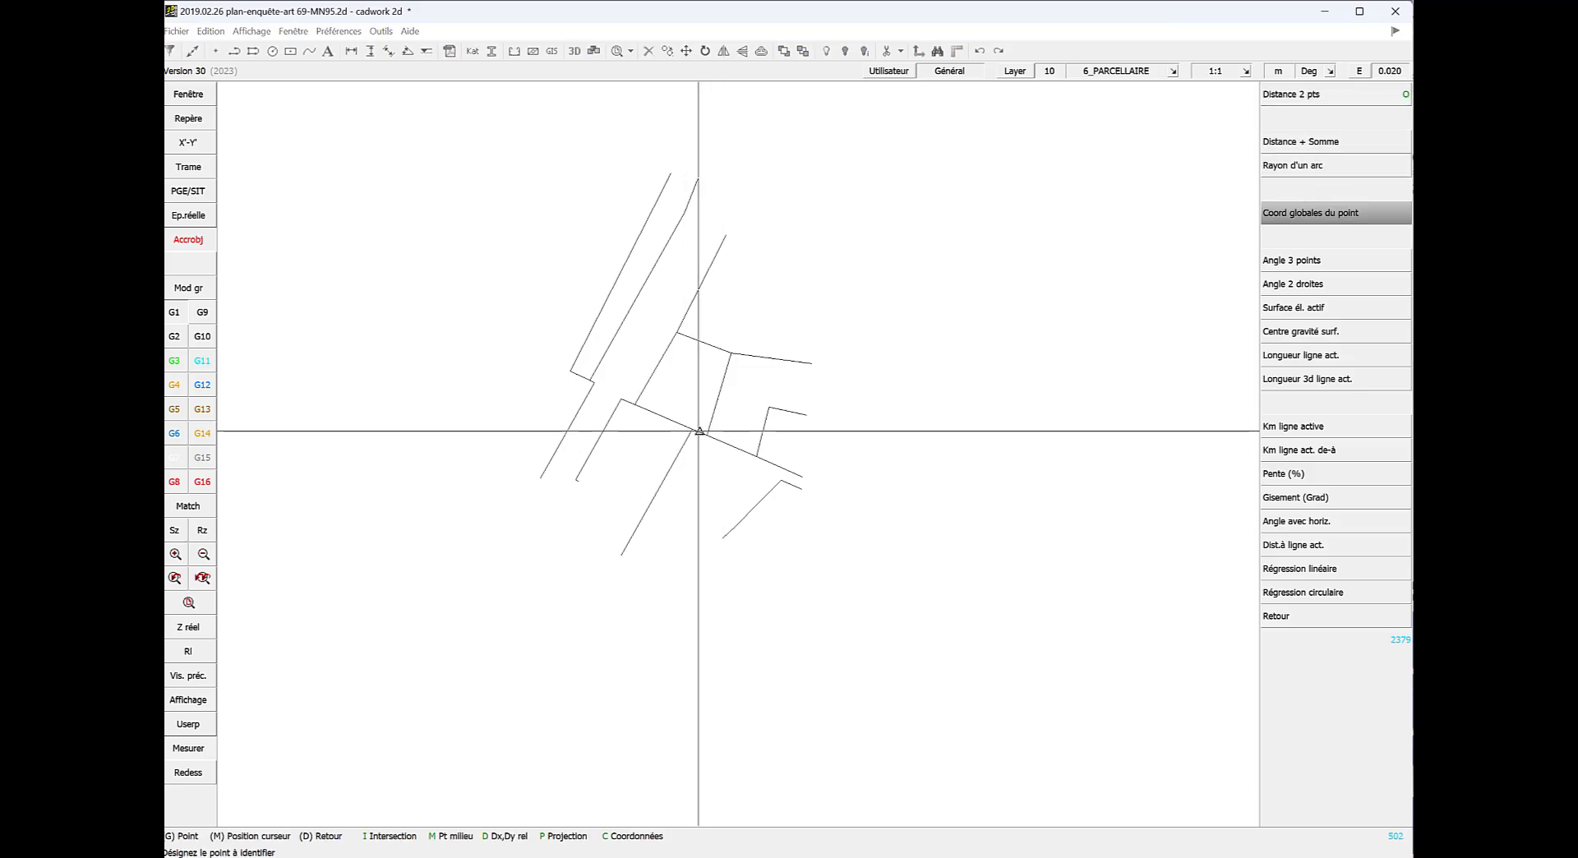
{"action": "left_click", "coordinate": [707, 434]}
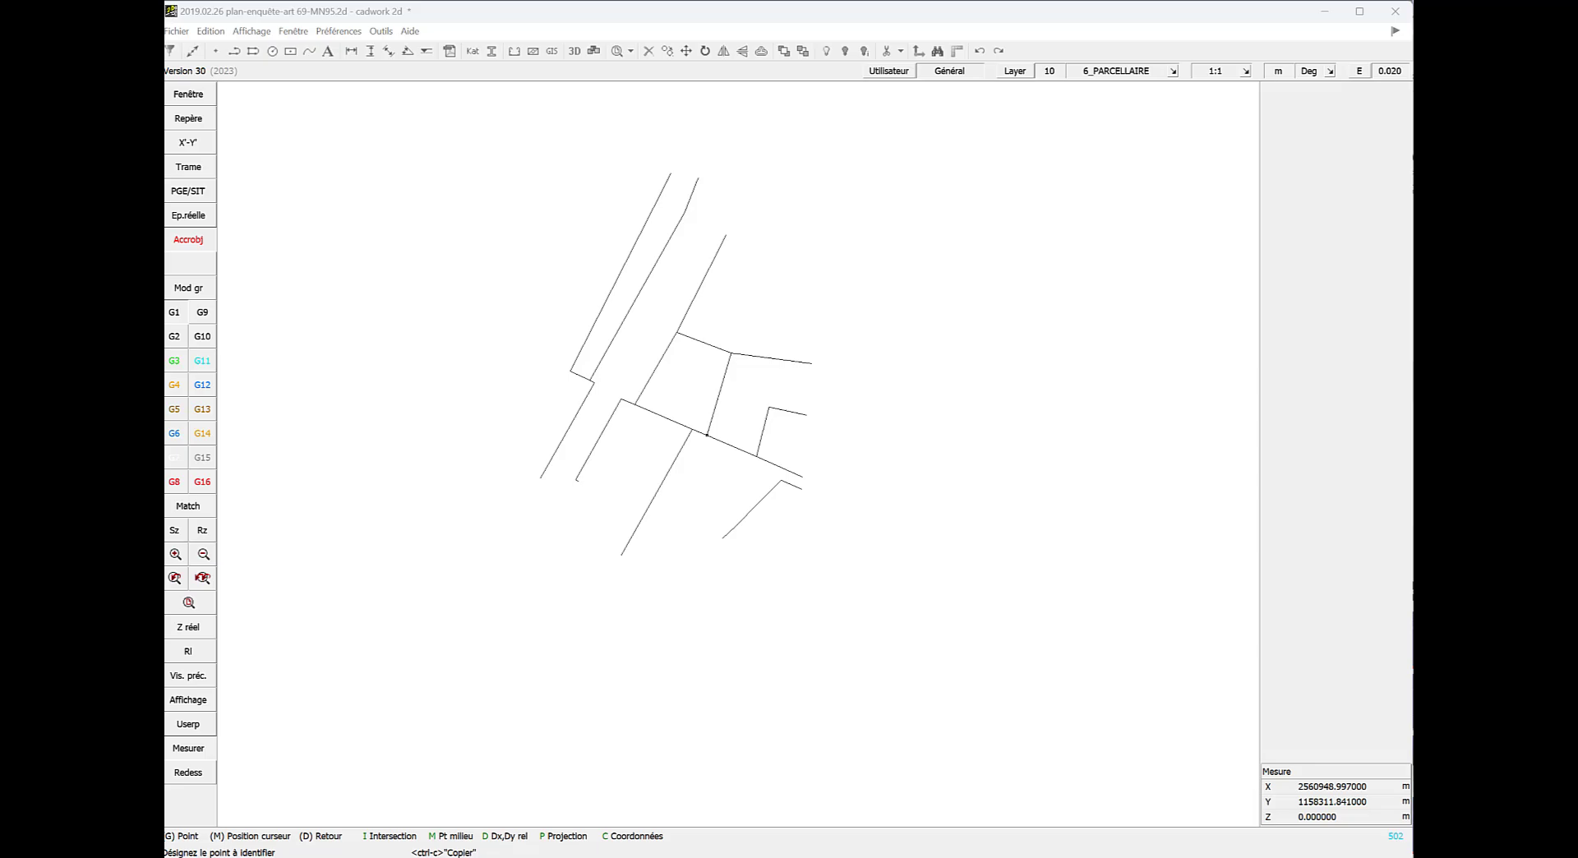
Switch back to Lexocad and import 2019.04.29 calcul volume terrassement.pdf at scale 1:500 with low resolution (Basse)
{"action": "key", "text": "alt+Tab"}
{"action": "middle_click_drag", "start_coordinate": [990, 720], "coordinate": [1003, 363]}
{"action": "left_click", "coordinate": [1013, 245]}
{"action": "scroll", "coordinate": [948, 362], "scroll_direction": "up", "scroll_amount": 1}
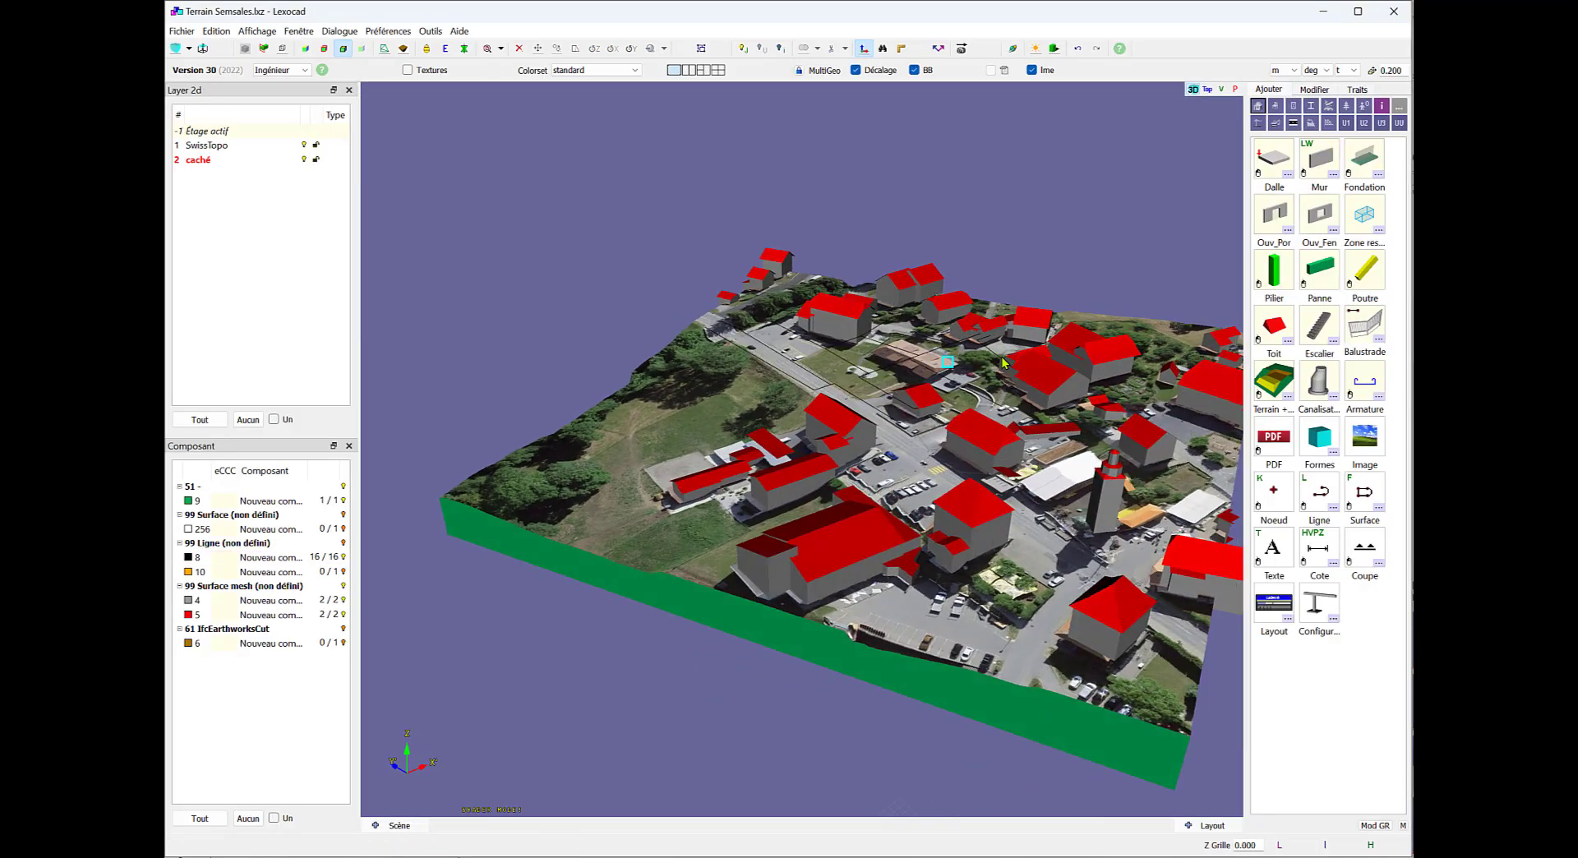
{"action": "left_click", "coordinate": [1273, 437]}
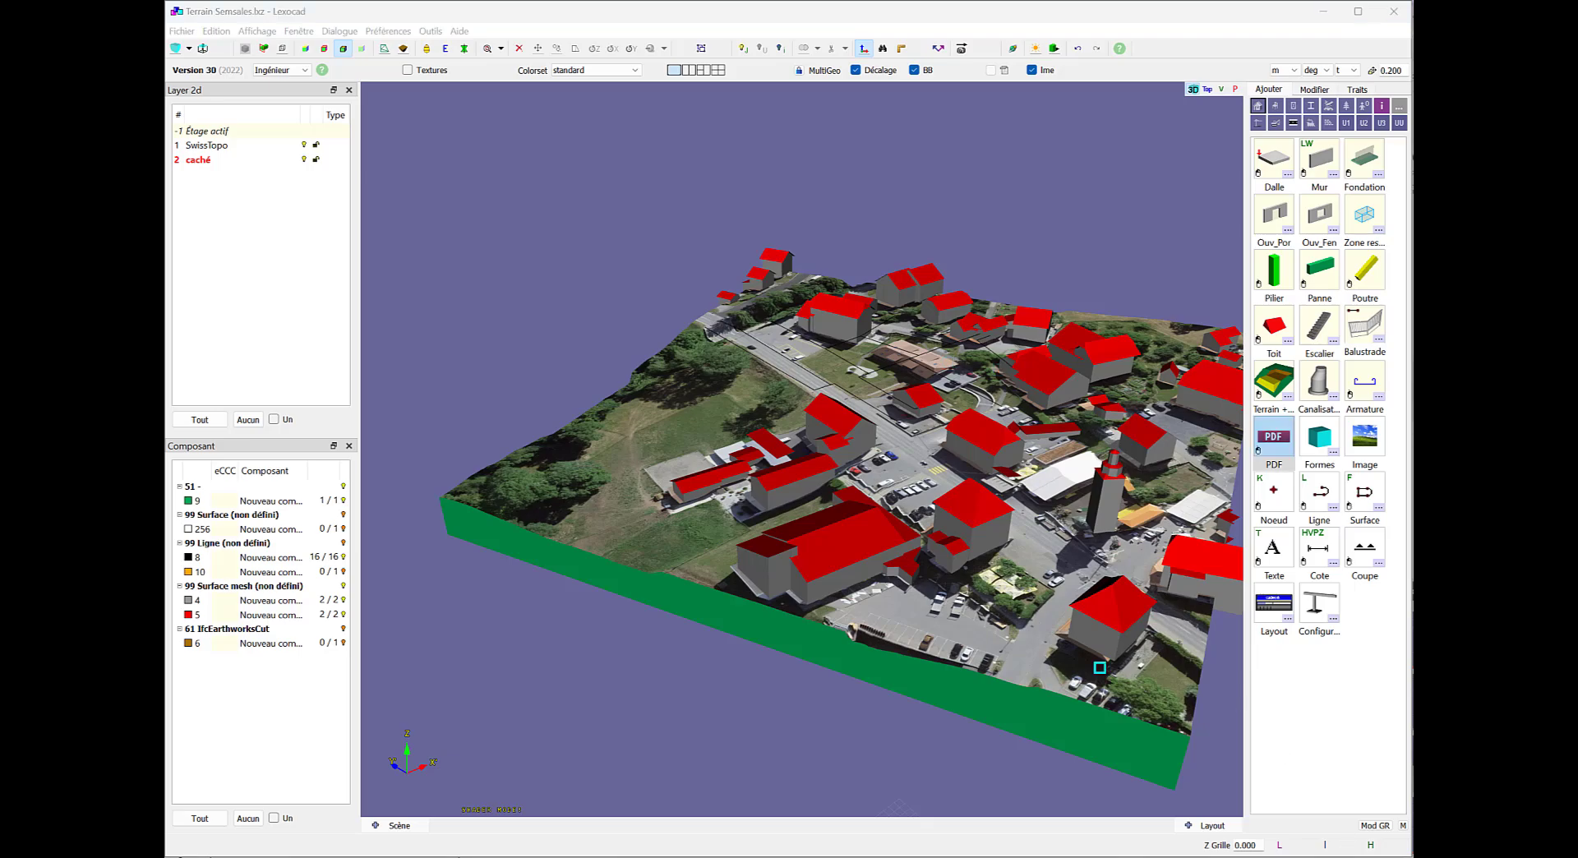
{"action": "middle_click_drag", "start_coordinate": [920, 388], "coordinate": [780, 353]}
{"action": "left_click", "coordinate": [1289, 436]}
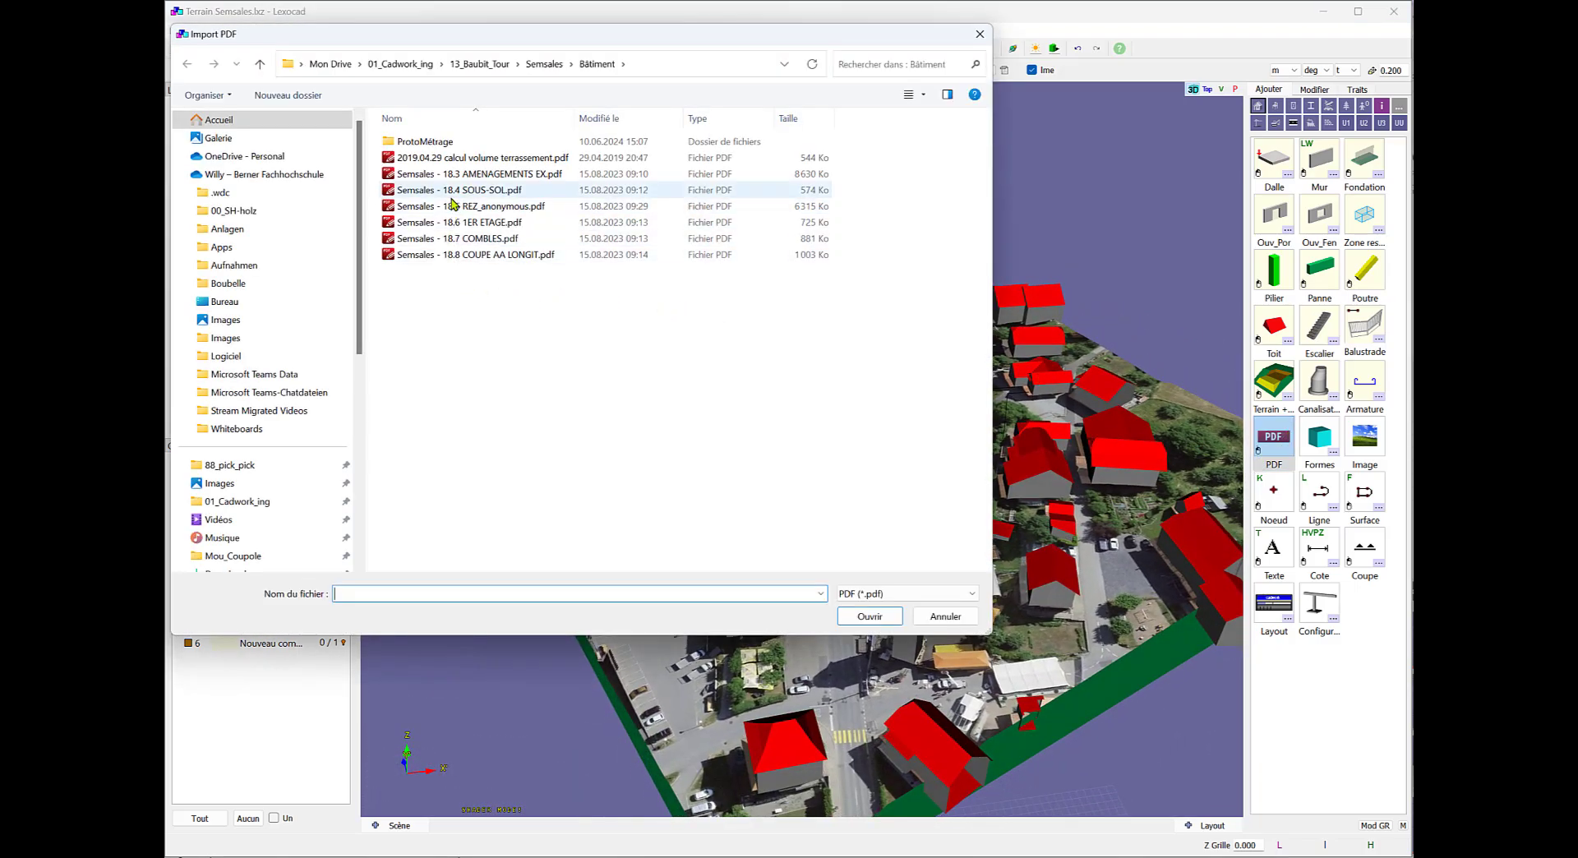
{"action": "double_click", "coordinate": [432, 162]}
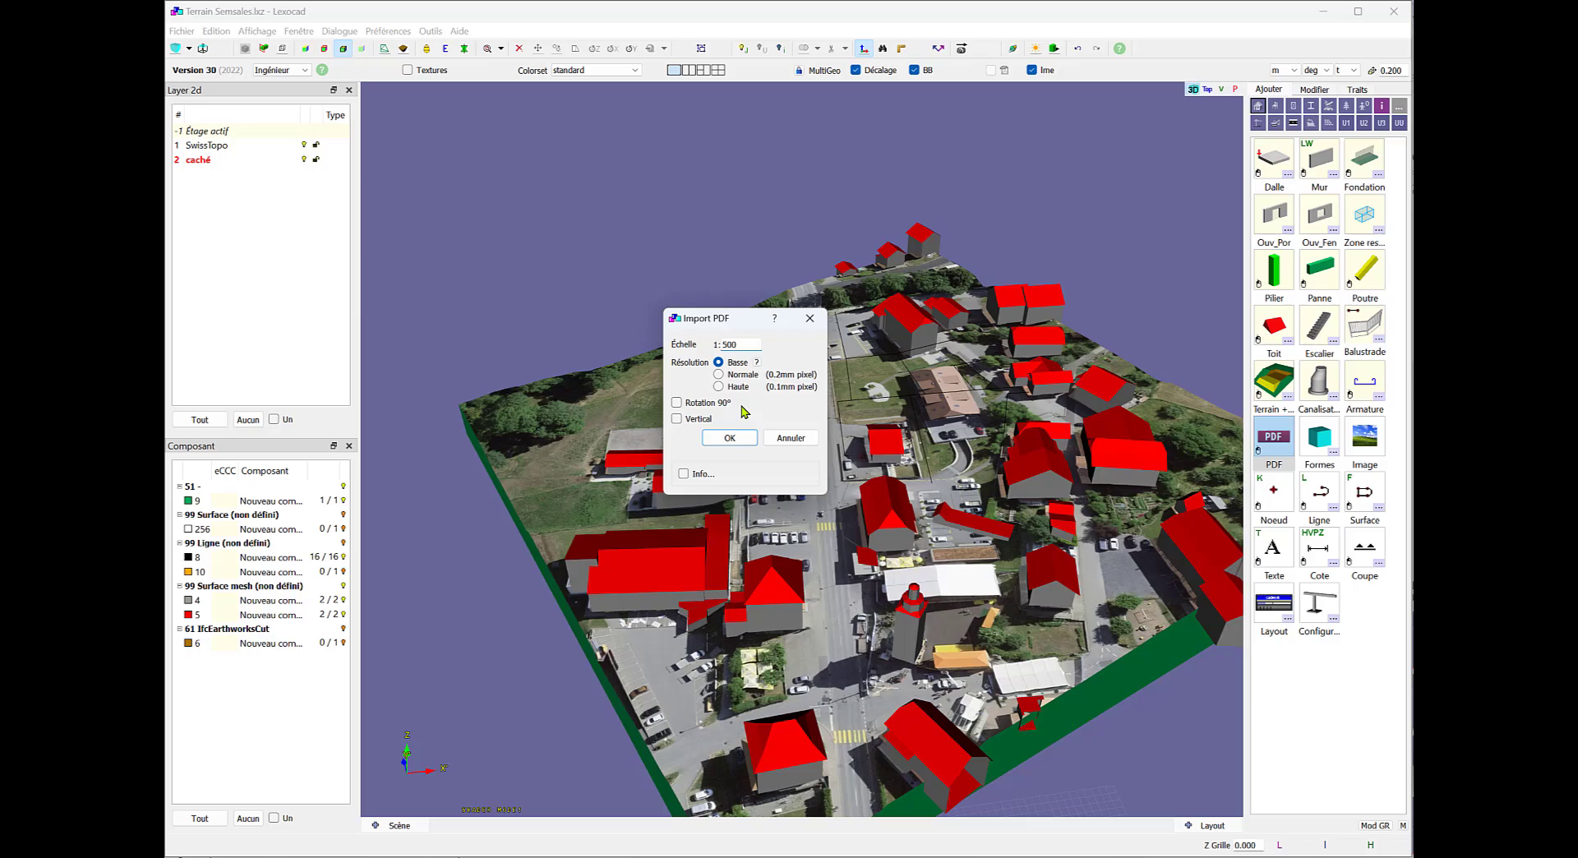
{"action": "left_click", "coordinate": [729, 437]}
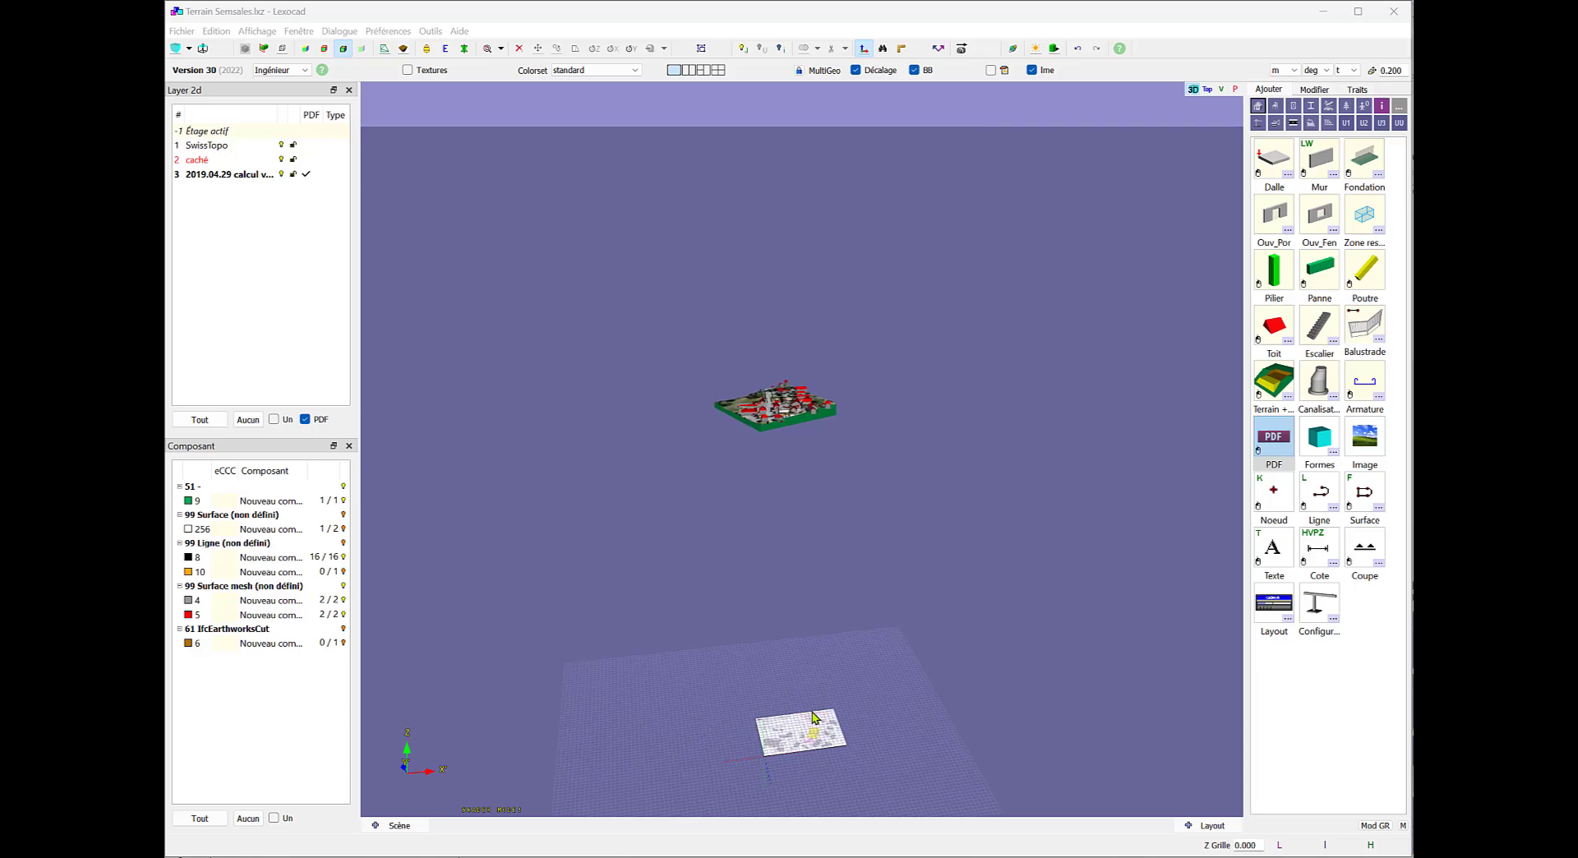
Hide the terrain block and set the elevation Z of the imported PDF plan to 866.000
{"action": "left_click", "coordinate": [778, 418]}
{"action": "key", "text": "i"}
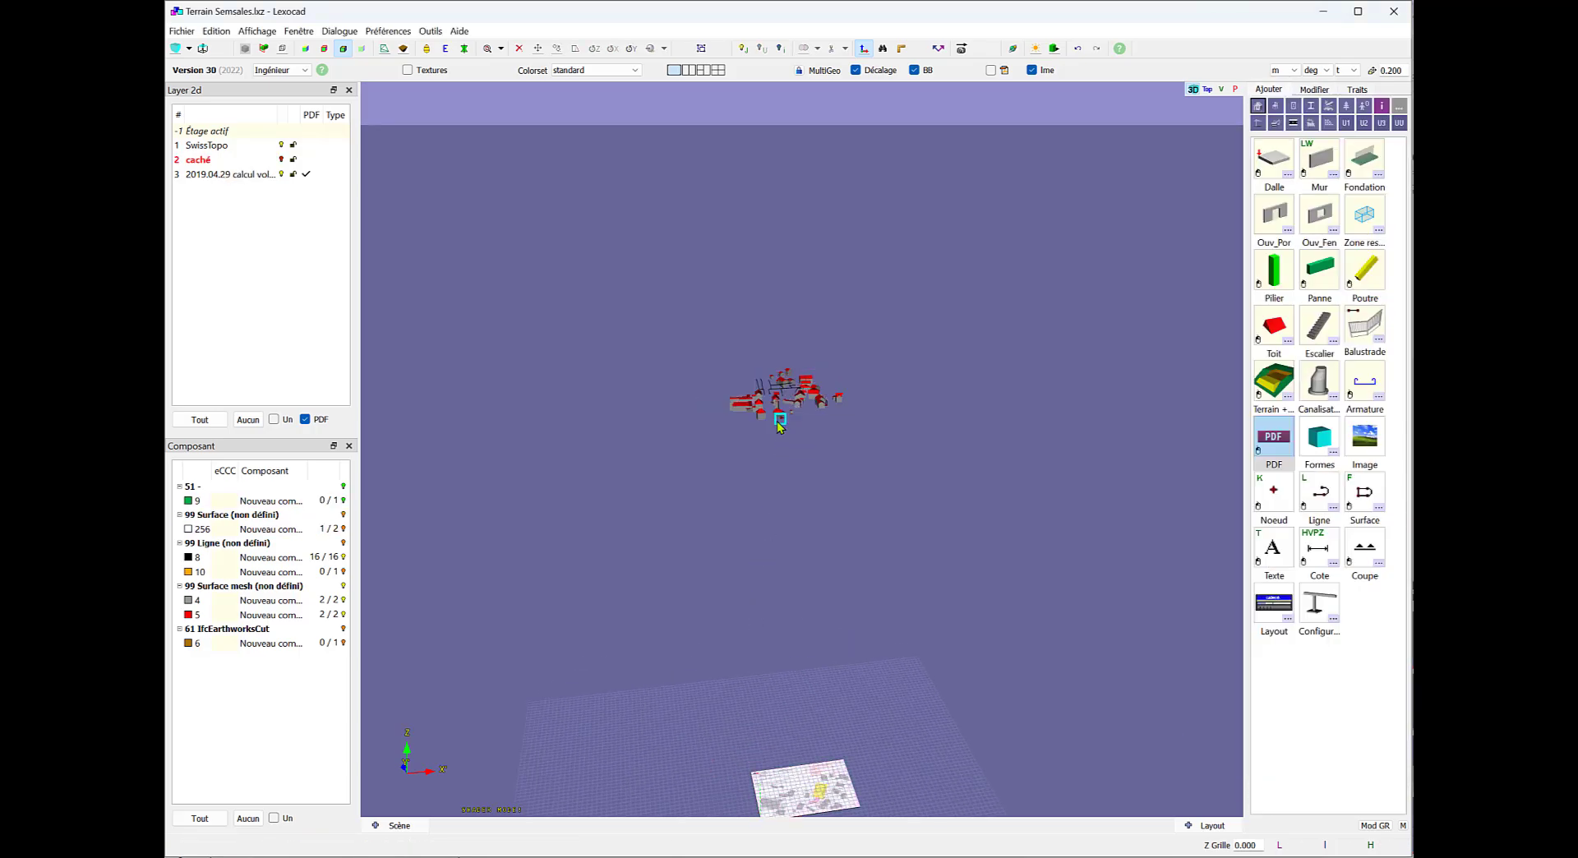
{"action": "middle_click_drag", "start_coordinate": [779, 423], "coordinate": [824, 610]}
{"action": "left_click", "coordinate": [839, 742]}
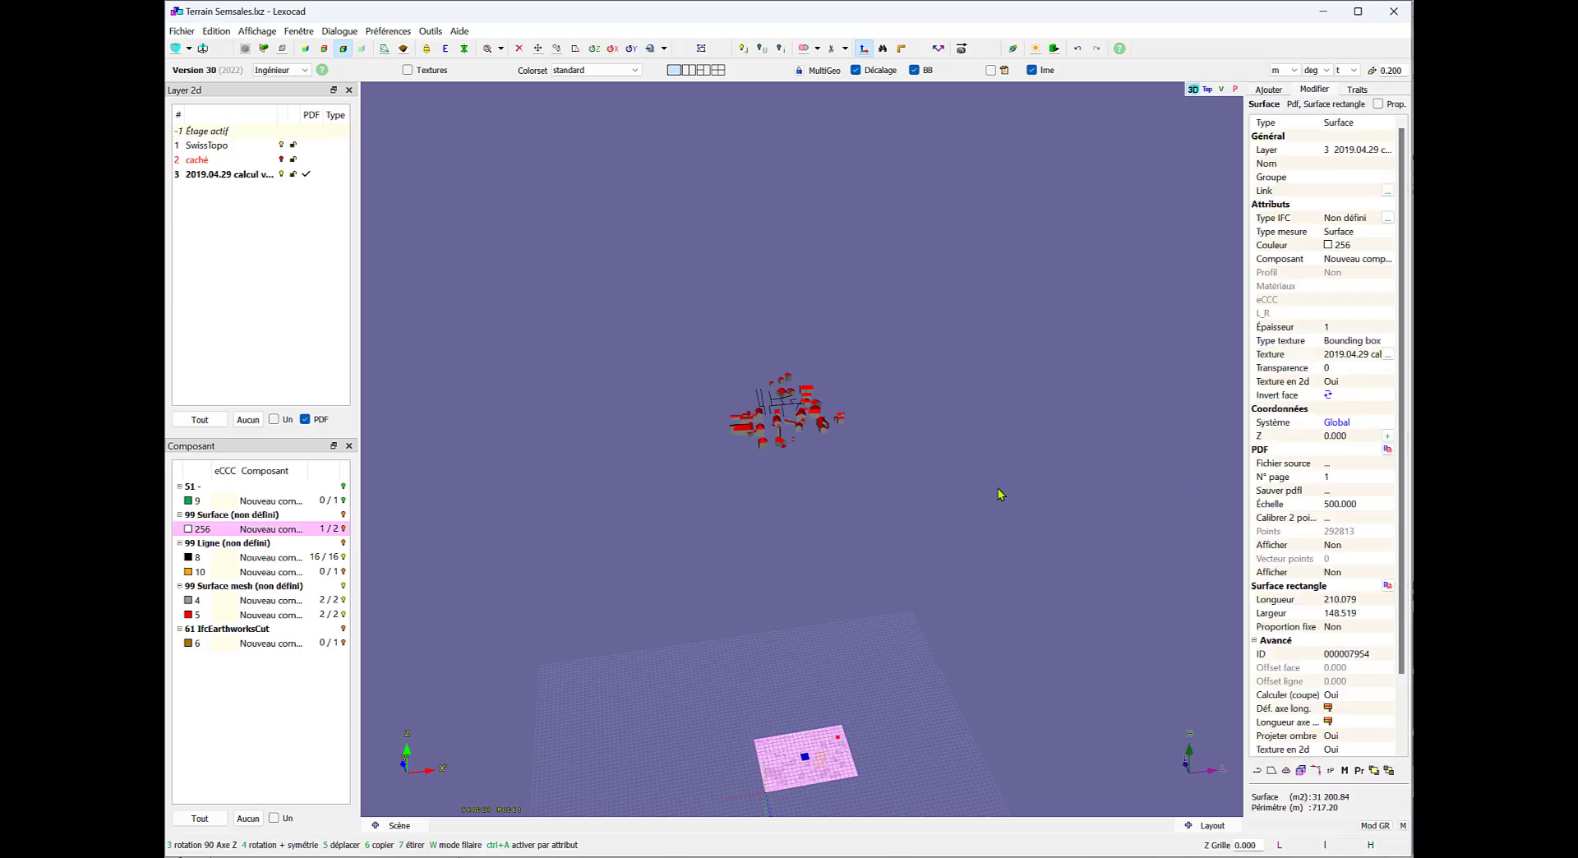
{"action": "left_click", "coordinate": [1345, 436]}
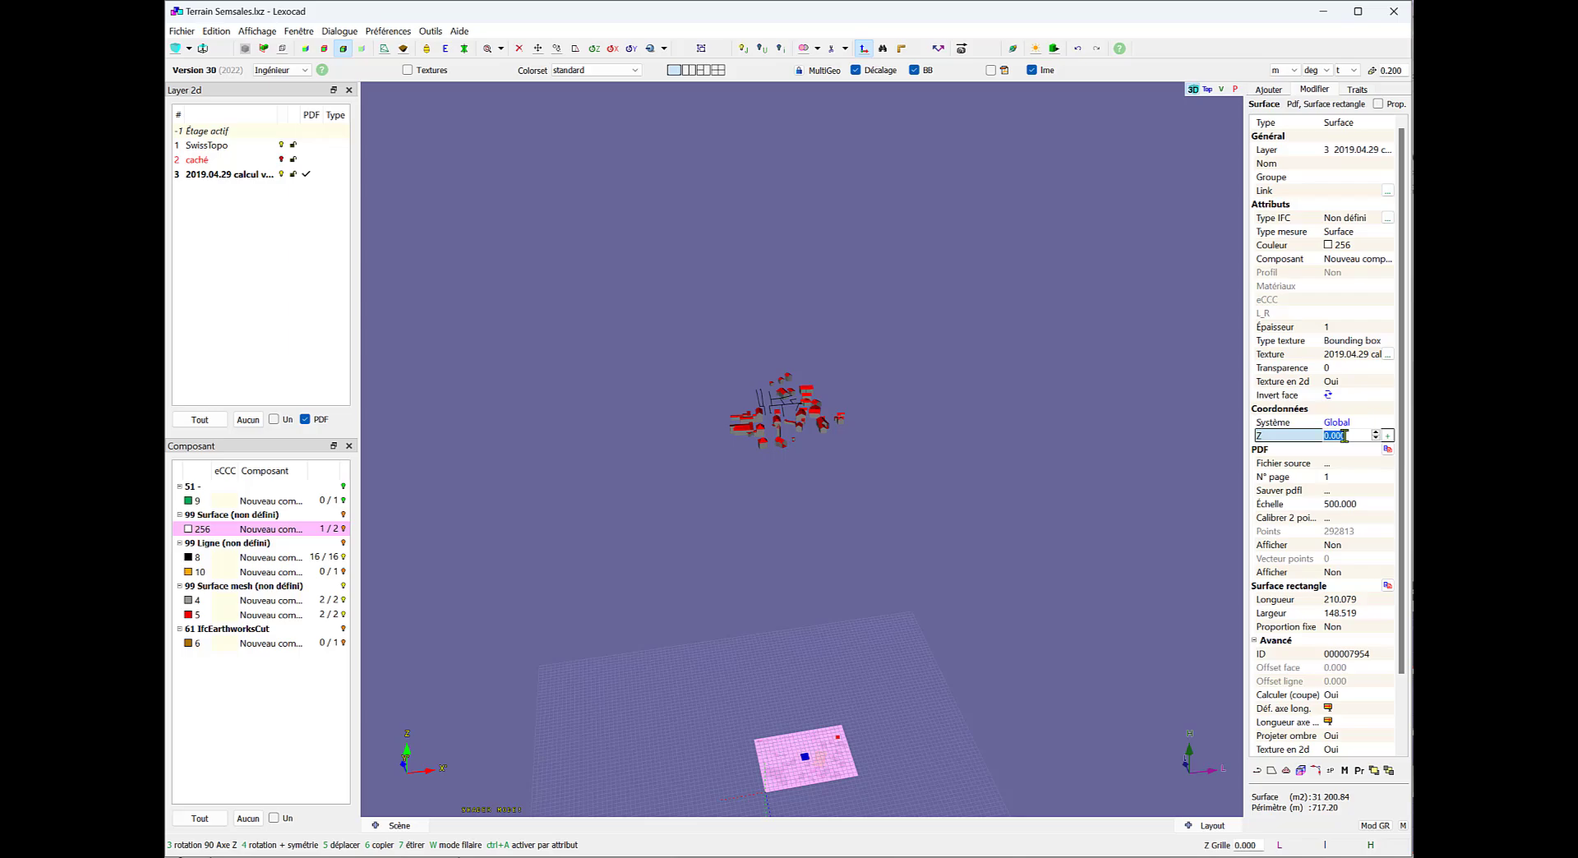
{"action": "key", "text": "Return"}
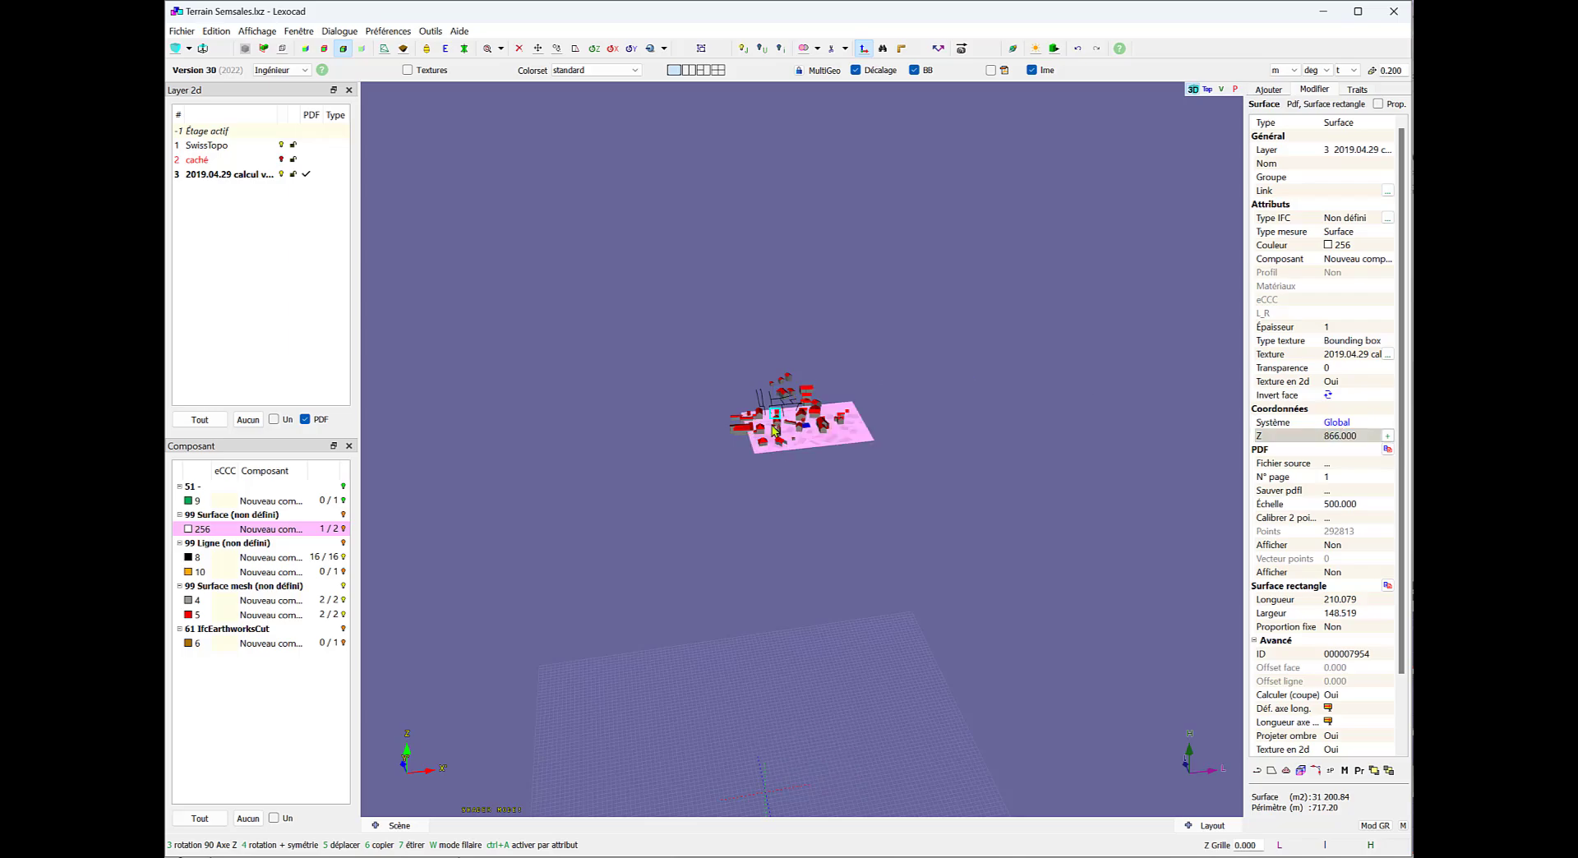
{"action": "scroll", "coordinate": [949, 321], "scroll_direction": "up", "scroll_amount": 3}
{"action": "key", "text": "Escape"}
{"action": "scroll", "coordinate": [864, 365], "scroll_direction": "up", "scroll_amount": 5}
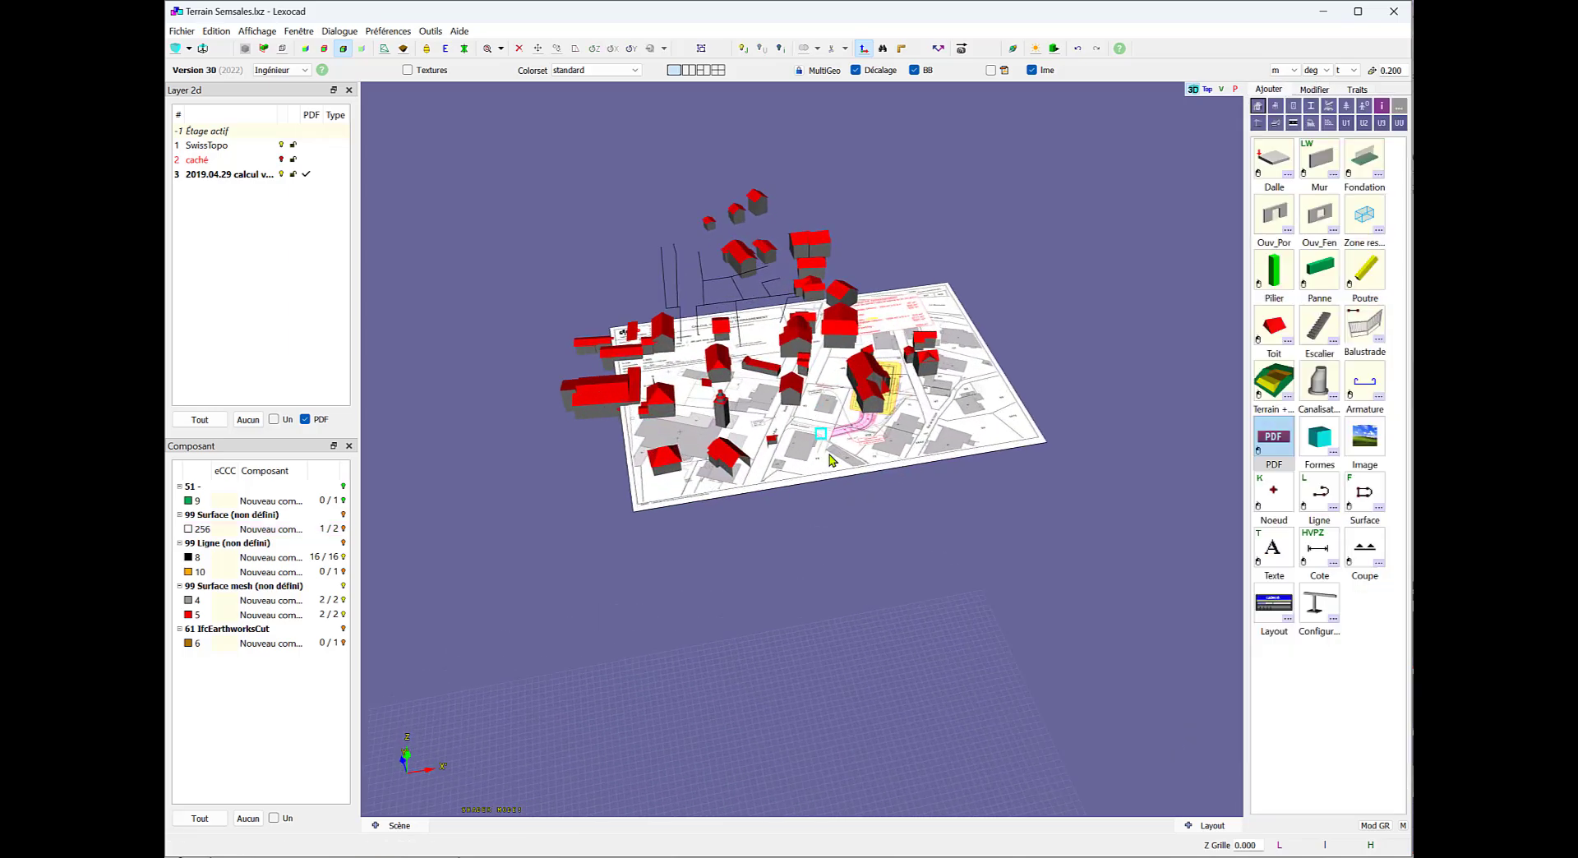
In top view, move the PDF plan from its boundary corner between parcels 783 and 69 onto the matching corner of the parcel lines
{"action": "left_click", "coordinate": [919, 403]}
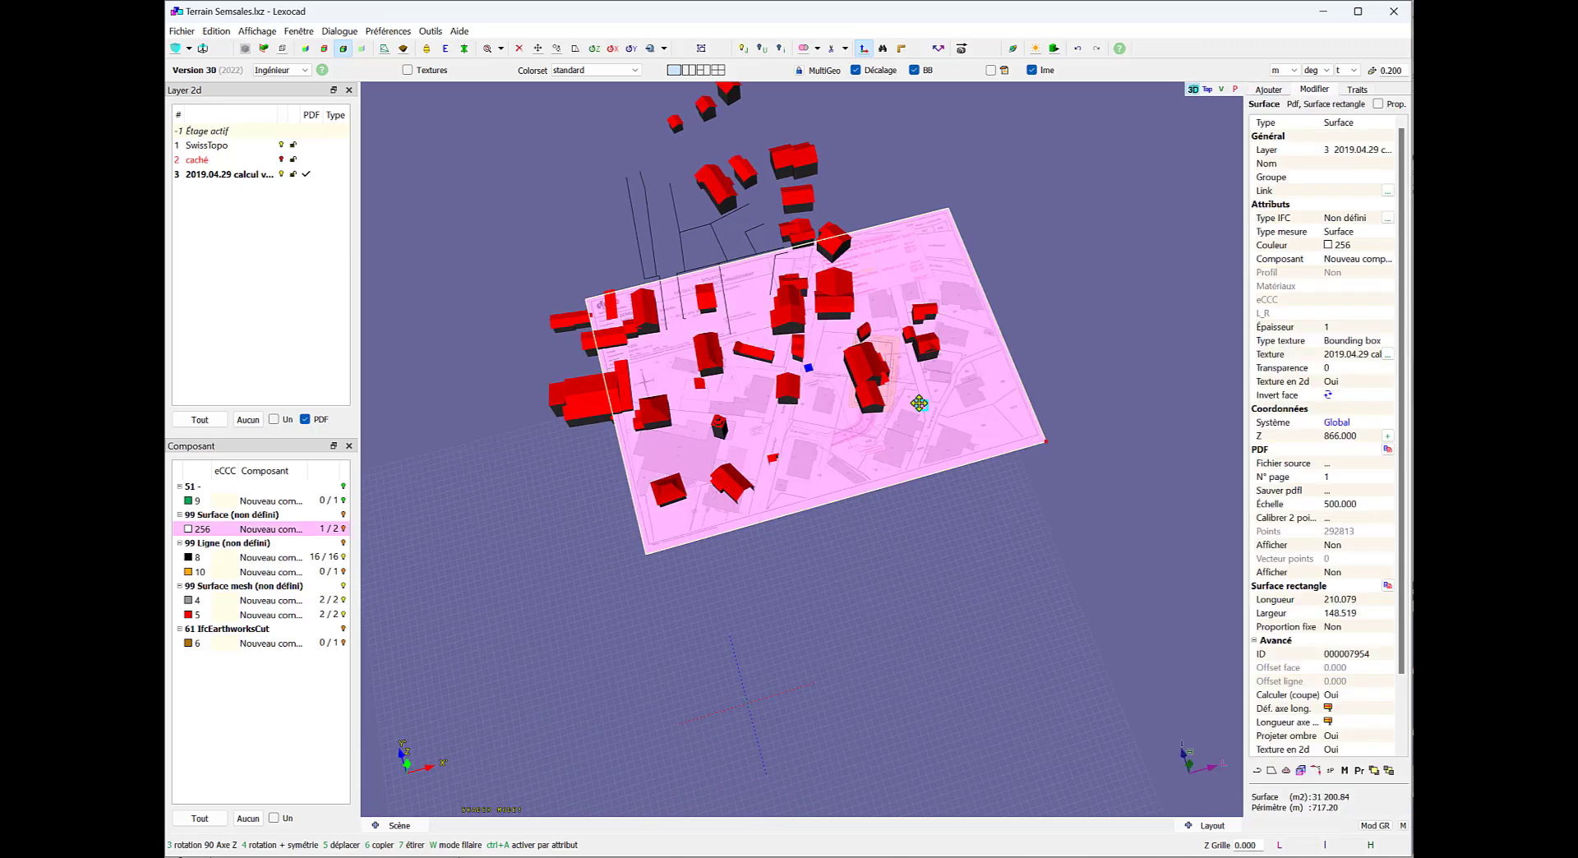
{"action": "left_click", "coordinate": [1208, 90]}
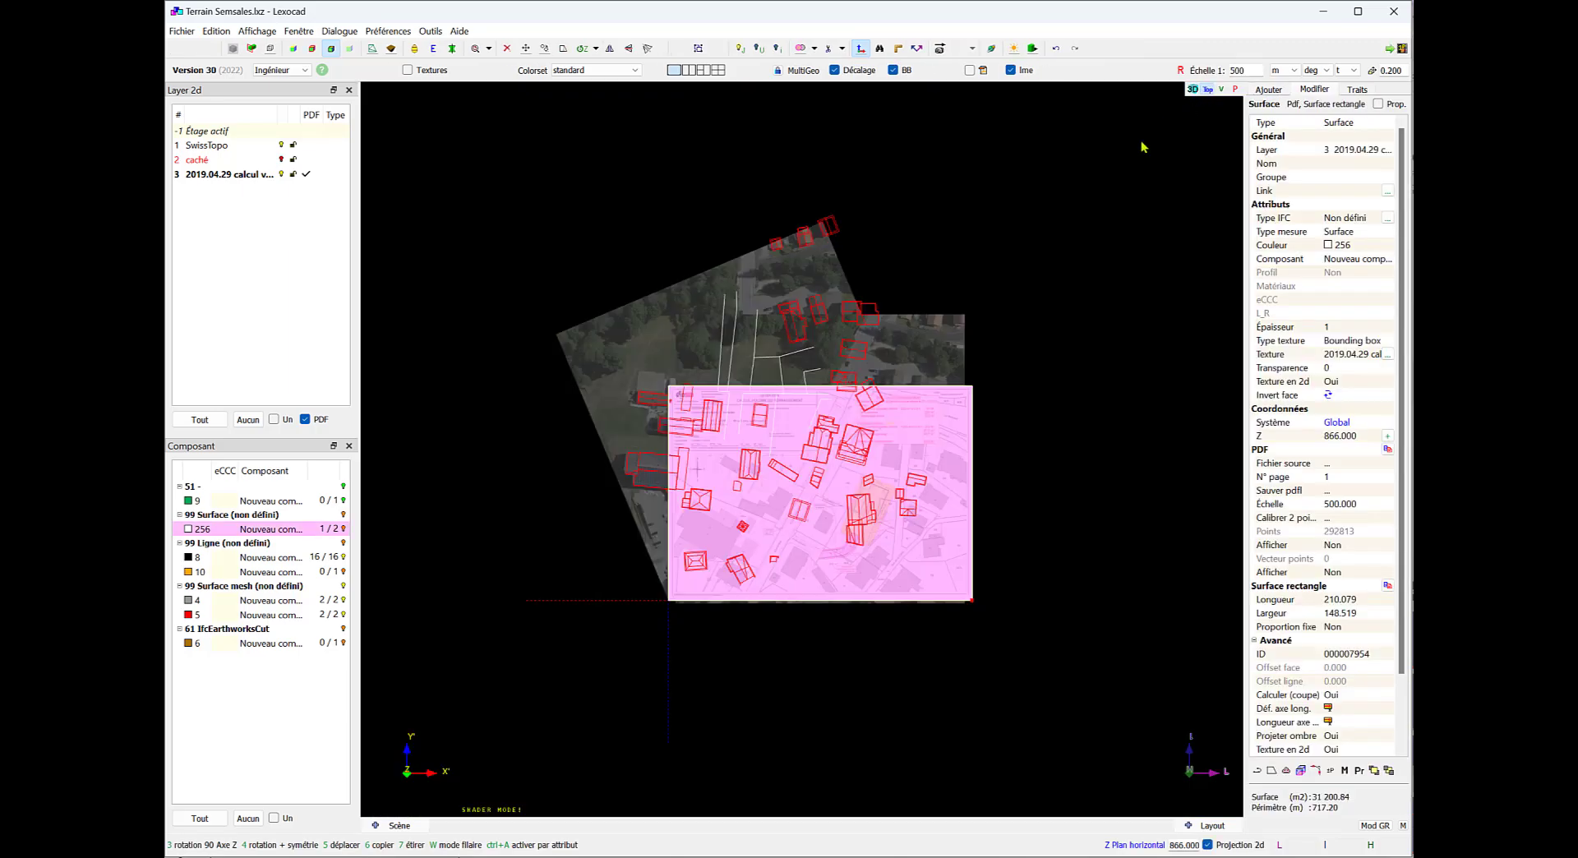
{"action": "left_click", "coordinate": [1108, 175]}
{"action": "scroll", "coordinate": [770, 478], "scroll_direction": "up", "scroll_amount": 2}
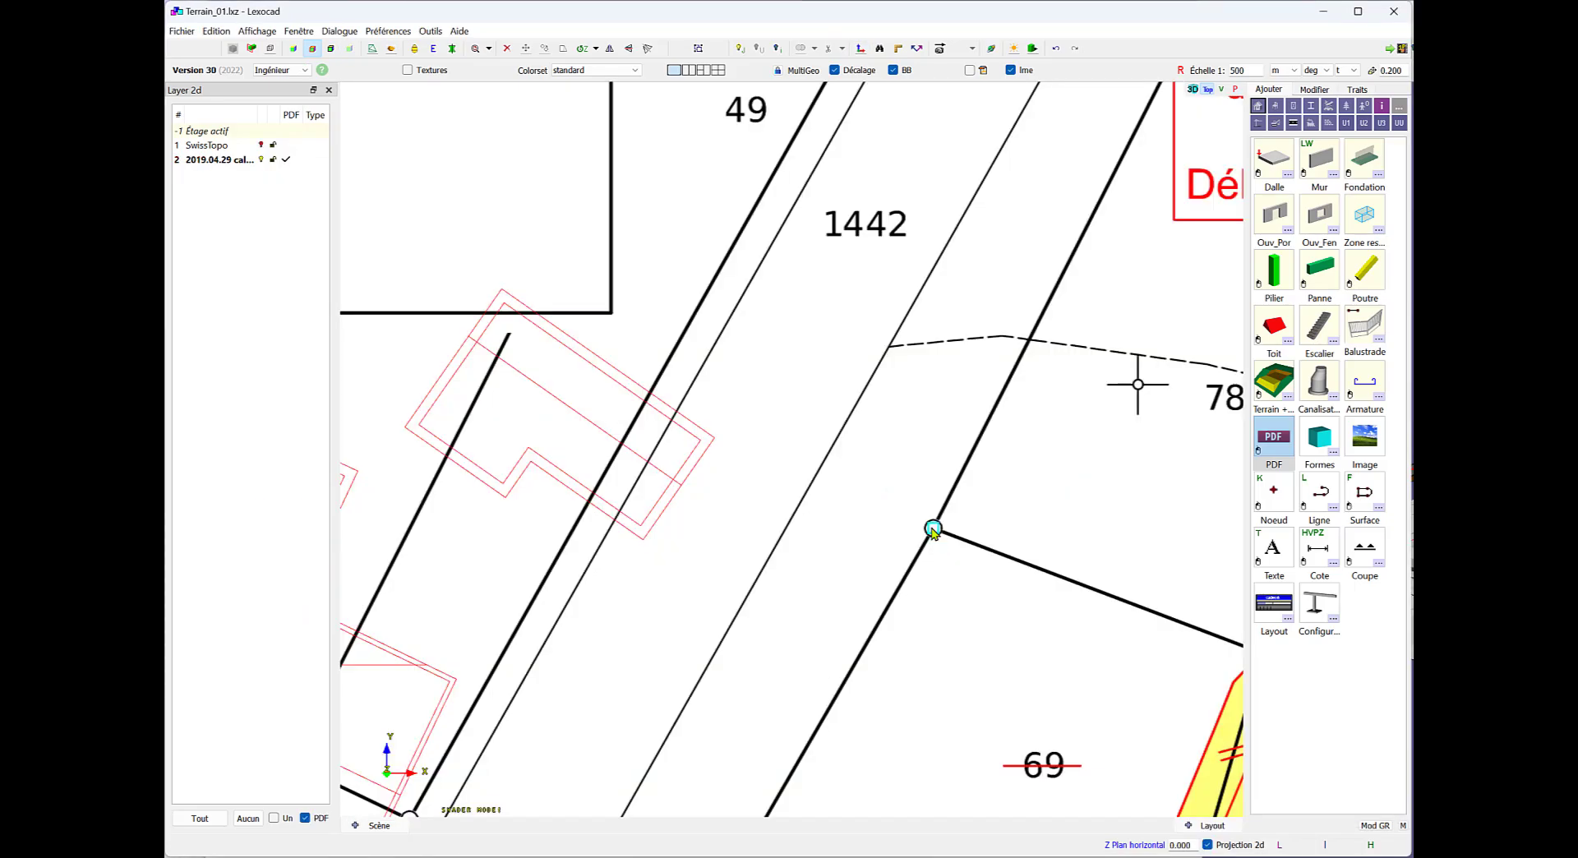
{"action": "left_click", "coordinate": [932, 531]}
{"action": "scroll", "coordinate": [1017, 571], "scroll_direction": "down", "scroll_amount": 5}
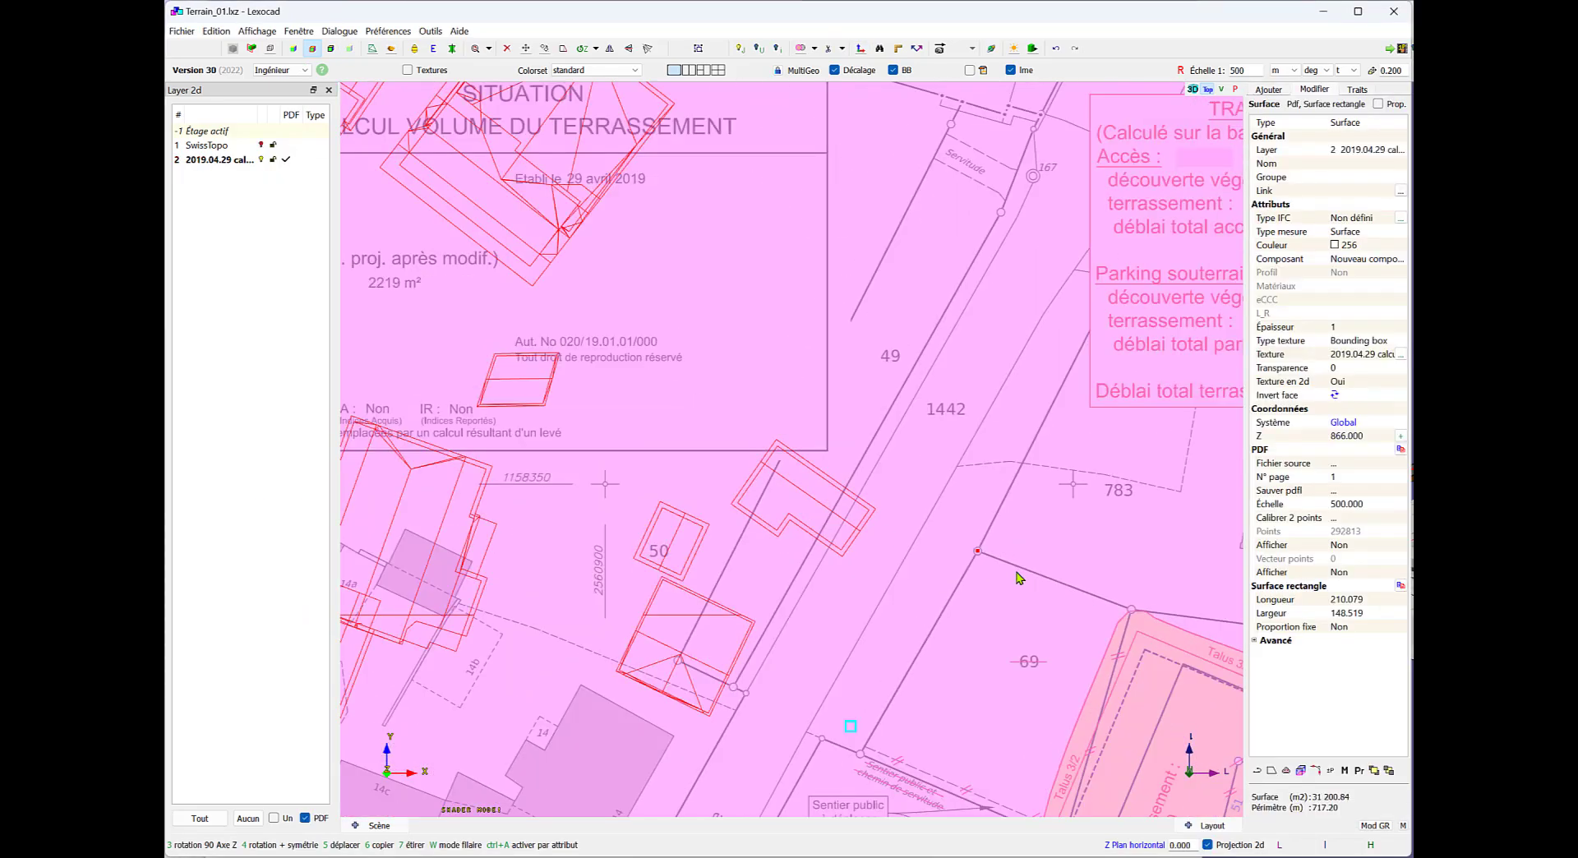
{"action": "scroll", "coordinate": [1017, 576], "scroll_direction": "down", "scroll_amount": 2}
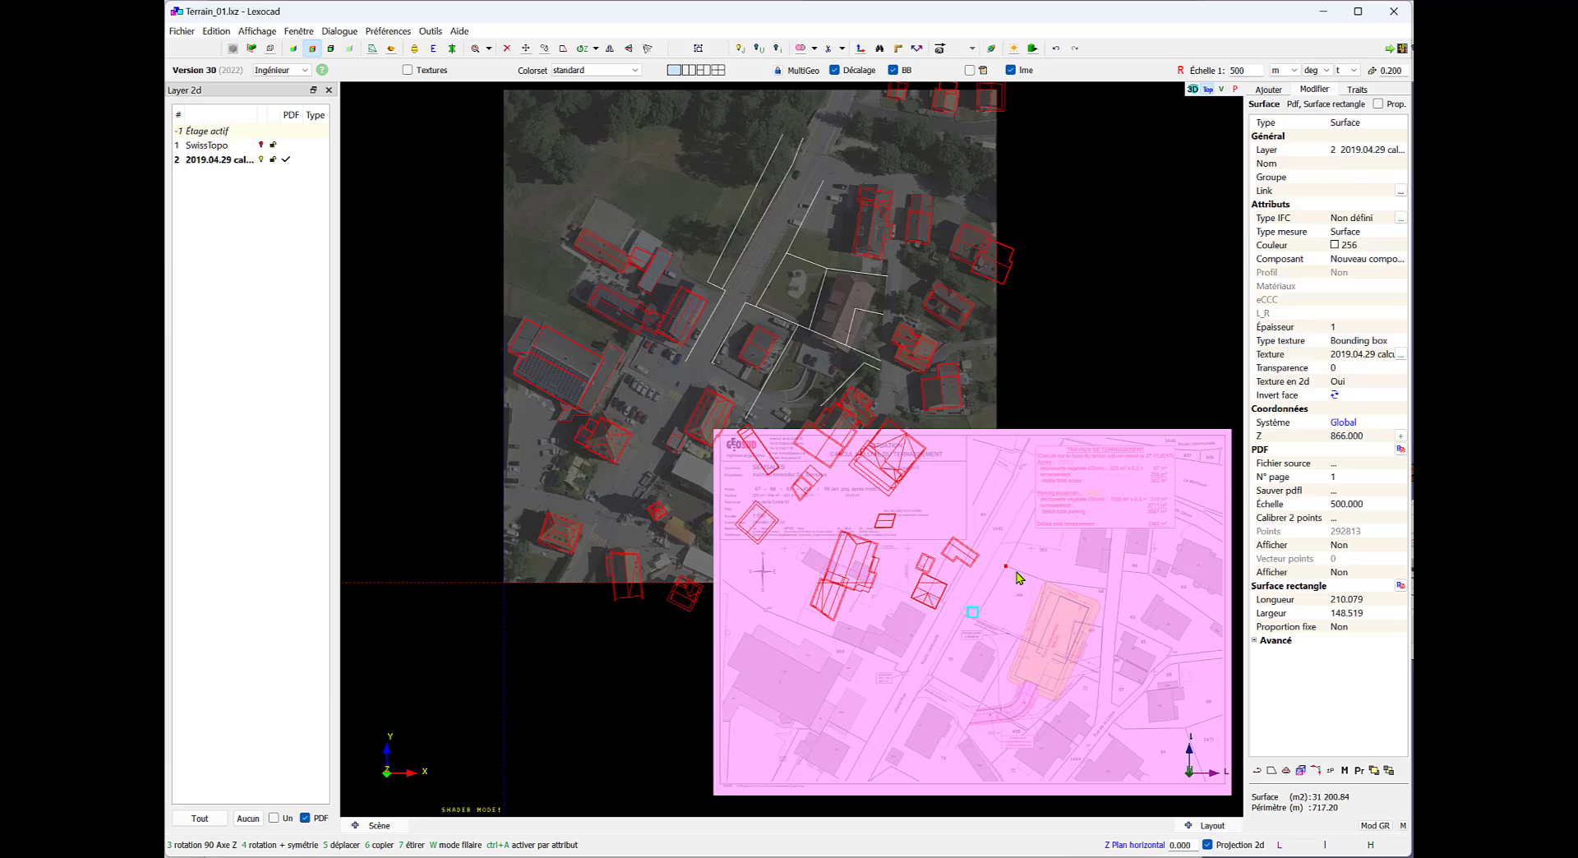
{"action": "key", "text": "5"}
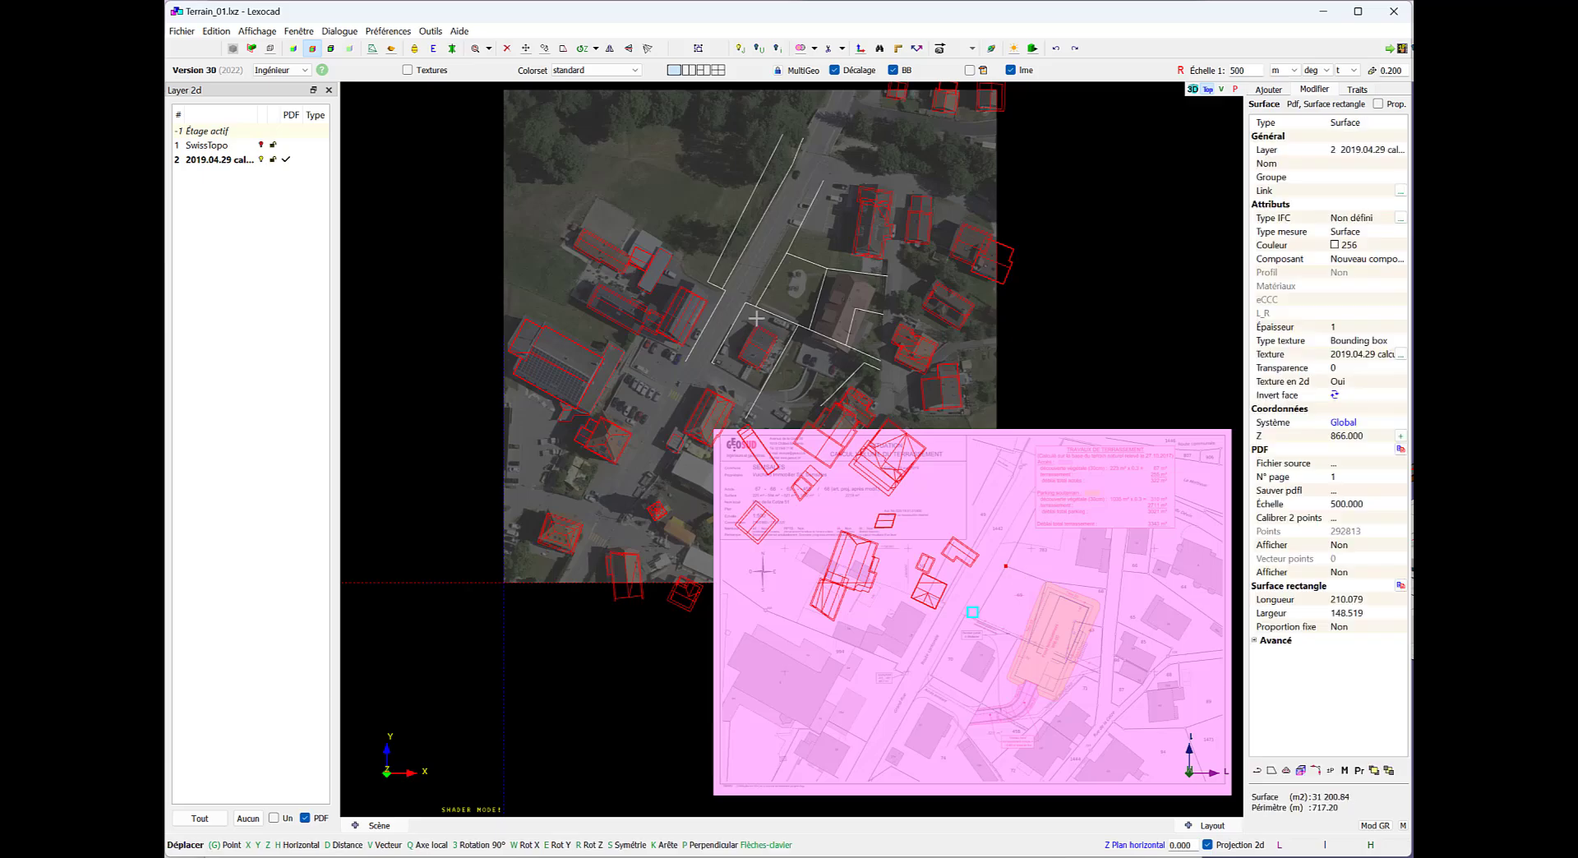
{"action": "left_click", "coordinate": [787, 253]}
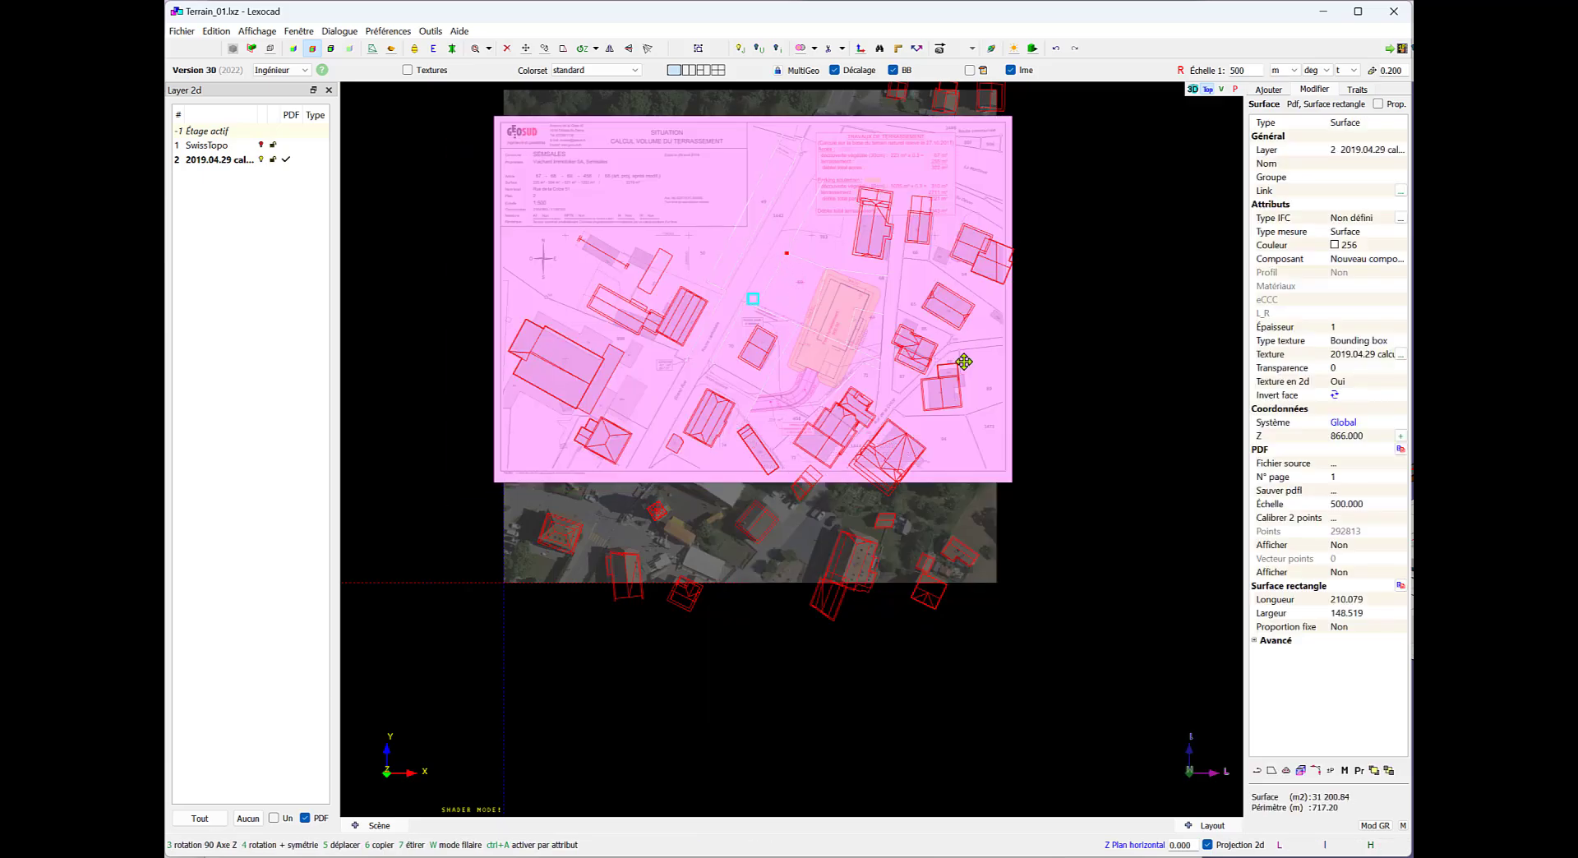
{"action": "key", "text": "Escape"}
Examine how the moved PDF plan lines up with the parcel lines and buildings in top view and in 3D
{"action": "scroll", "coordinate": [800, 263], "scroll_direction": "up", "scroll_amount": 2}
{"action": "left_click", "coordinate": [782, 254]}
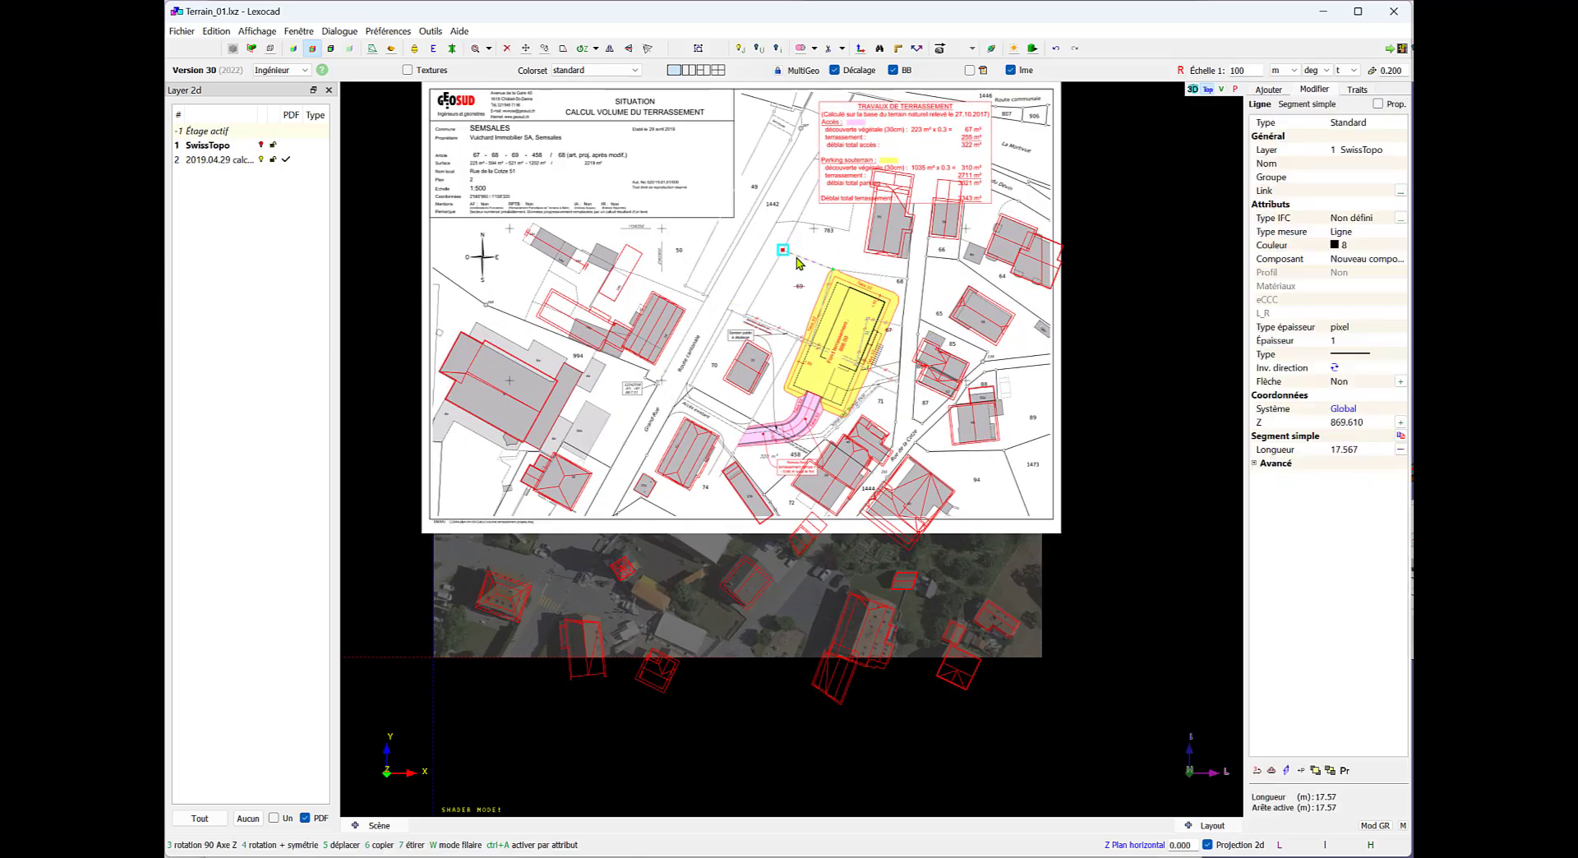
{"action": "key", "text": "Escape"}
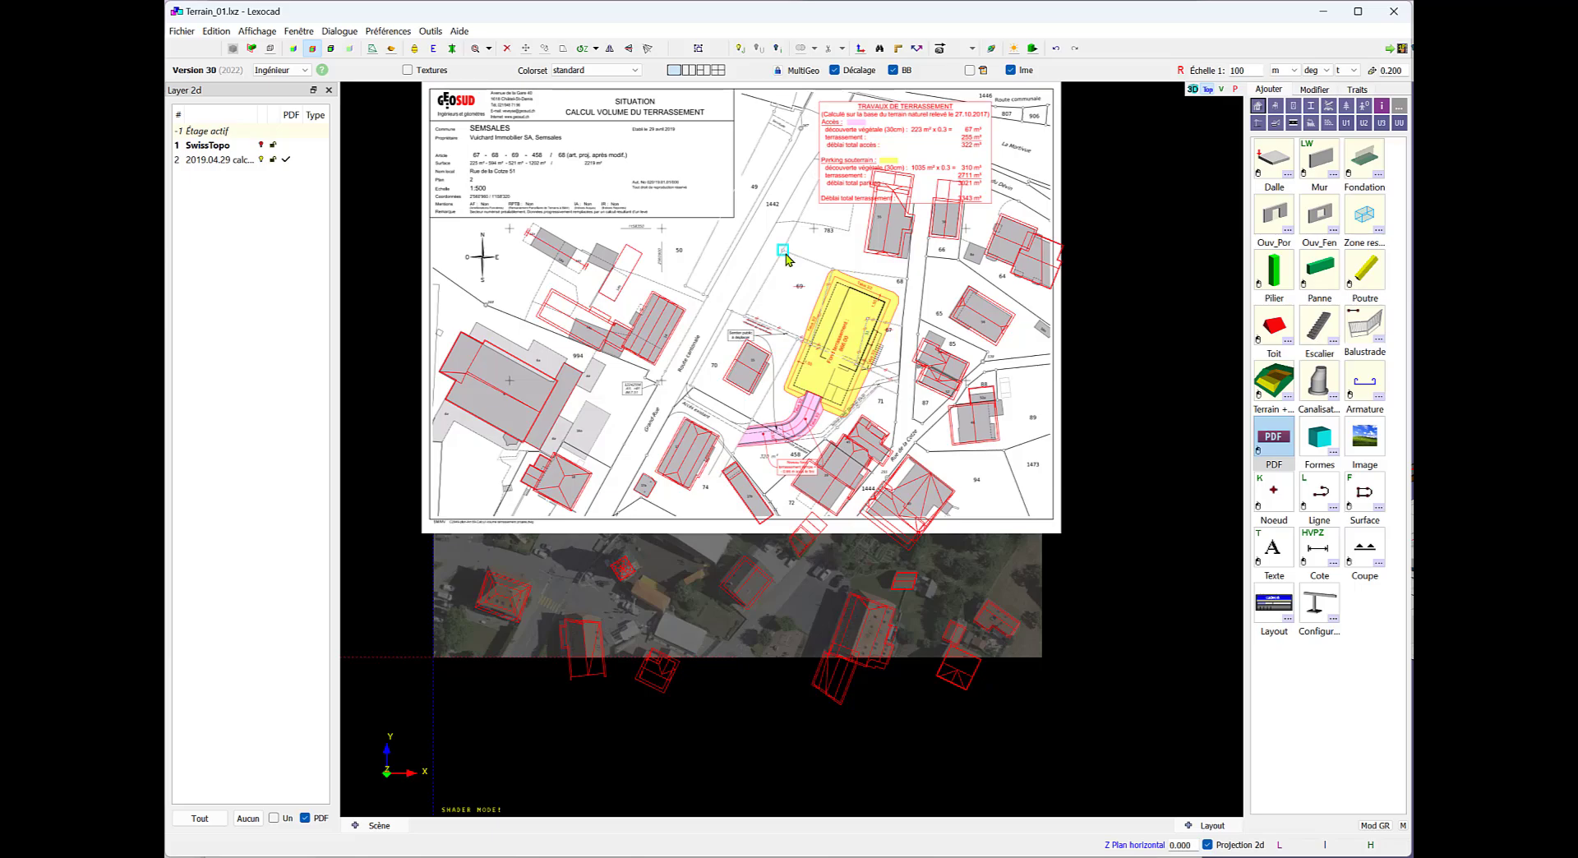
{"action": "scroll", "coordinate": [786, 262], "scroll_direction": "down", "scroll_amount": 2}
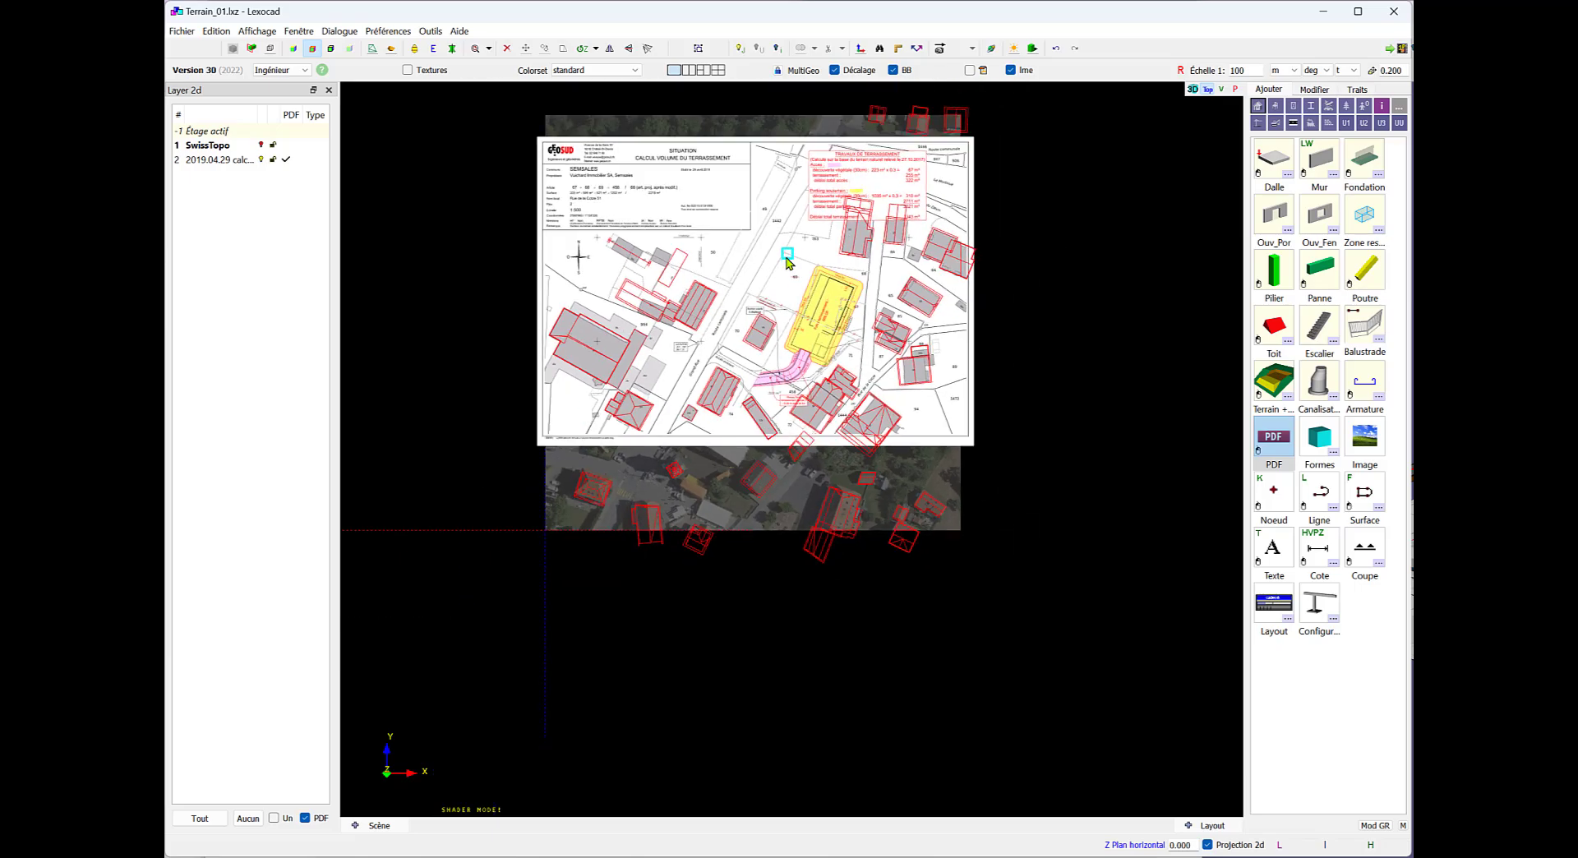
{"action": "left_click", "coordinate": [1191, 90]}
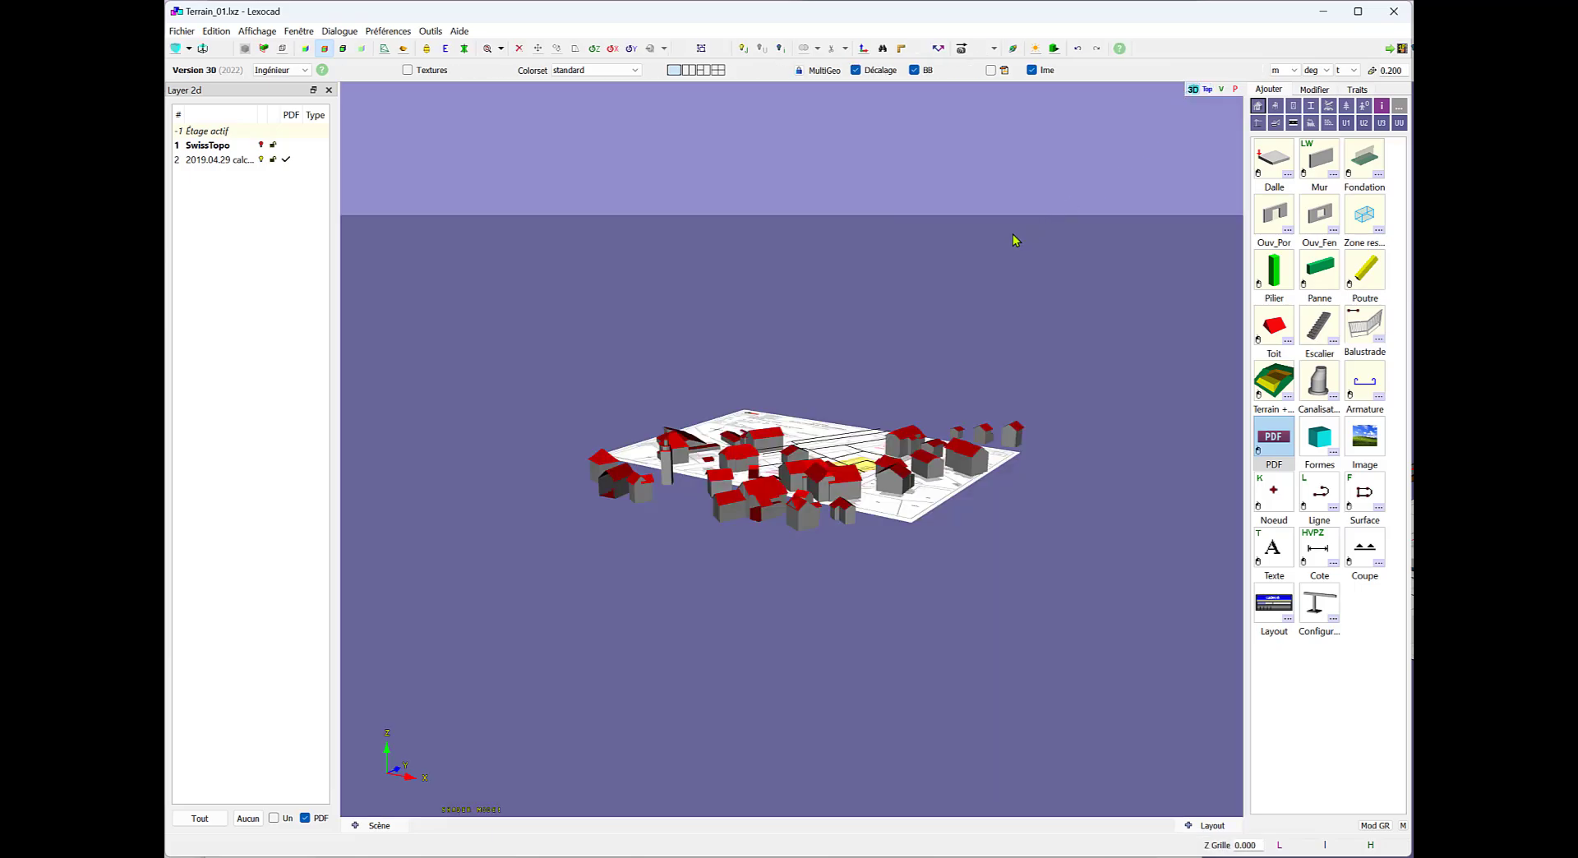
{"action": "middle_click_drag", "start_coordinate": [1092, 296], "coordinate": [1180, 570]}
{"action": "scroll", "coordinate": [863, 422], "scroll_direction": "up", "scroll_amount": 2}
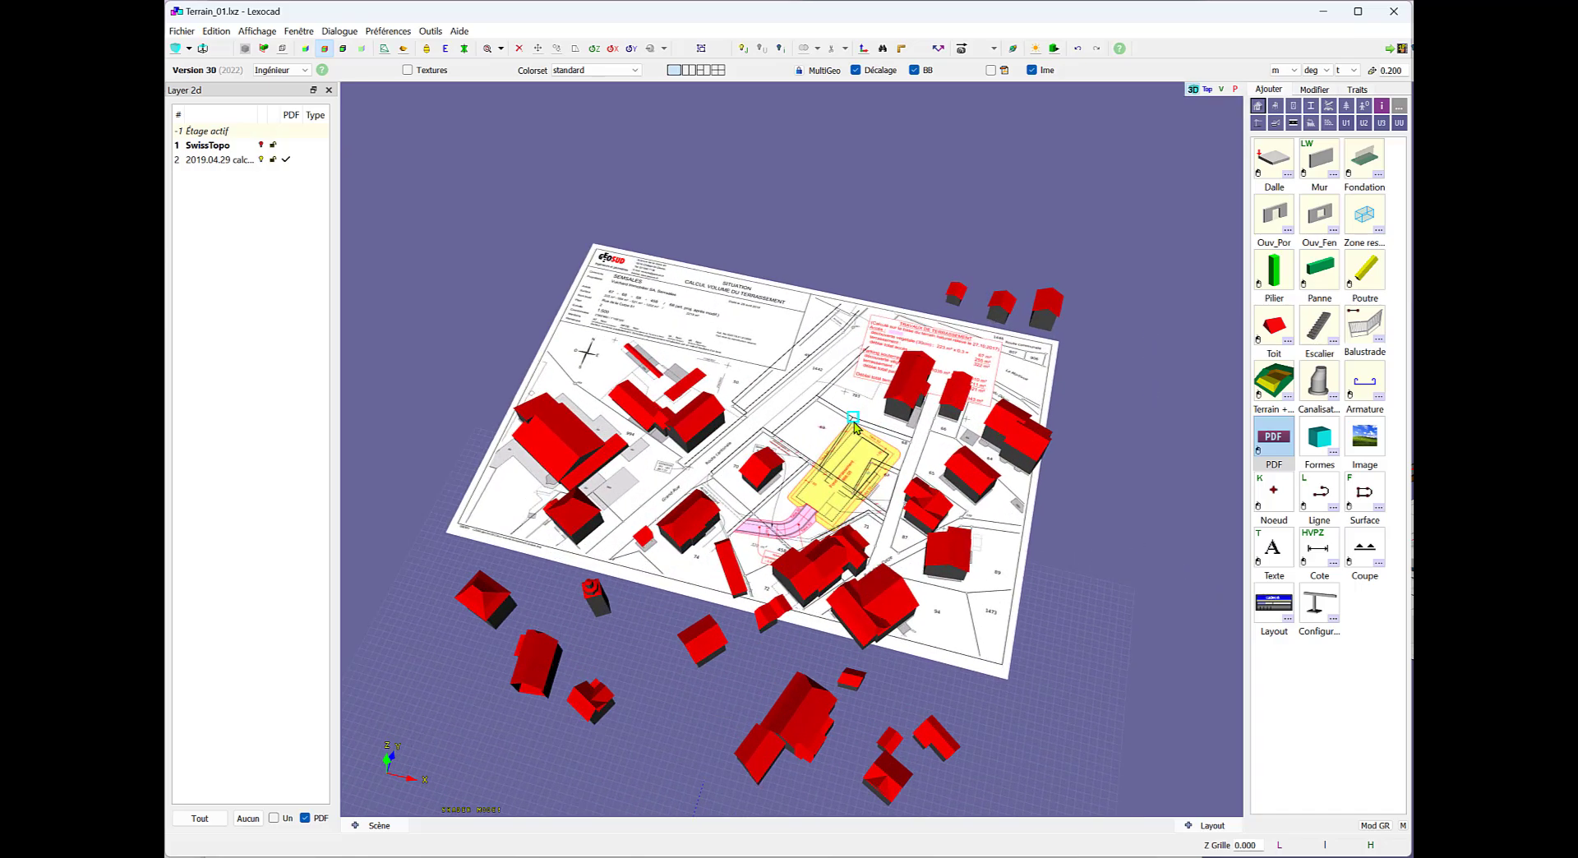
{"action": "scroll", "coordinate": [849, 428], "scroll_direction": "up", "scroll_amount": 2}
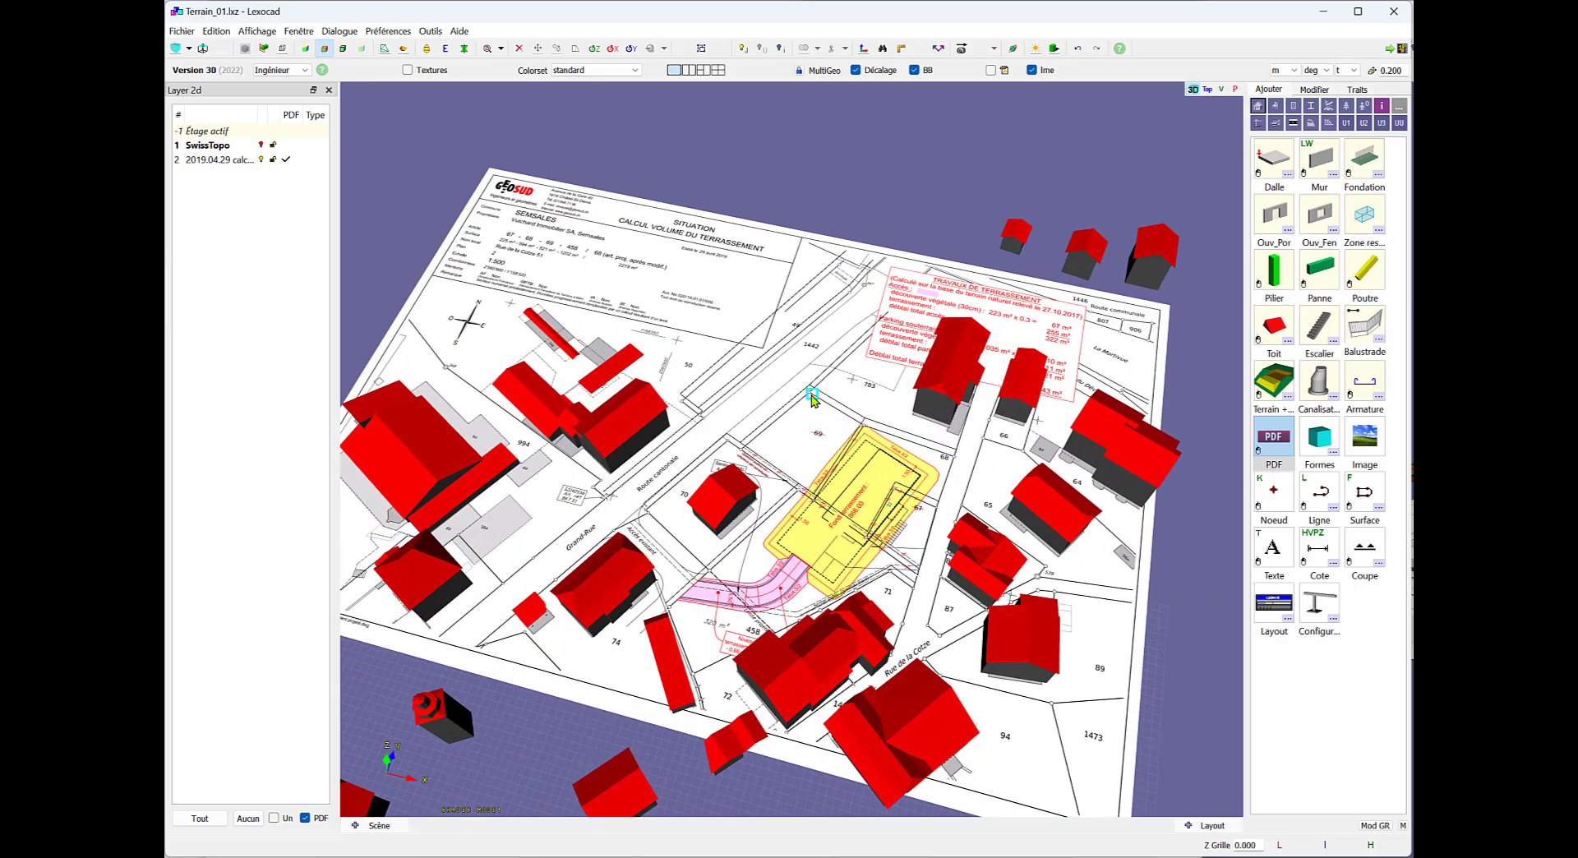
Select the PDF plan at the aligned parcel corner and display that point's global X, Y and Z coordinates
{"action": "left_click", "coordinate": [810, 397]}
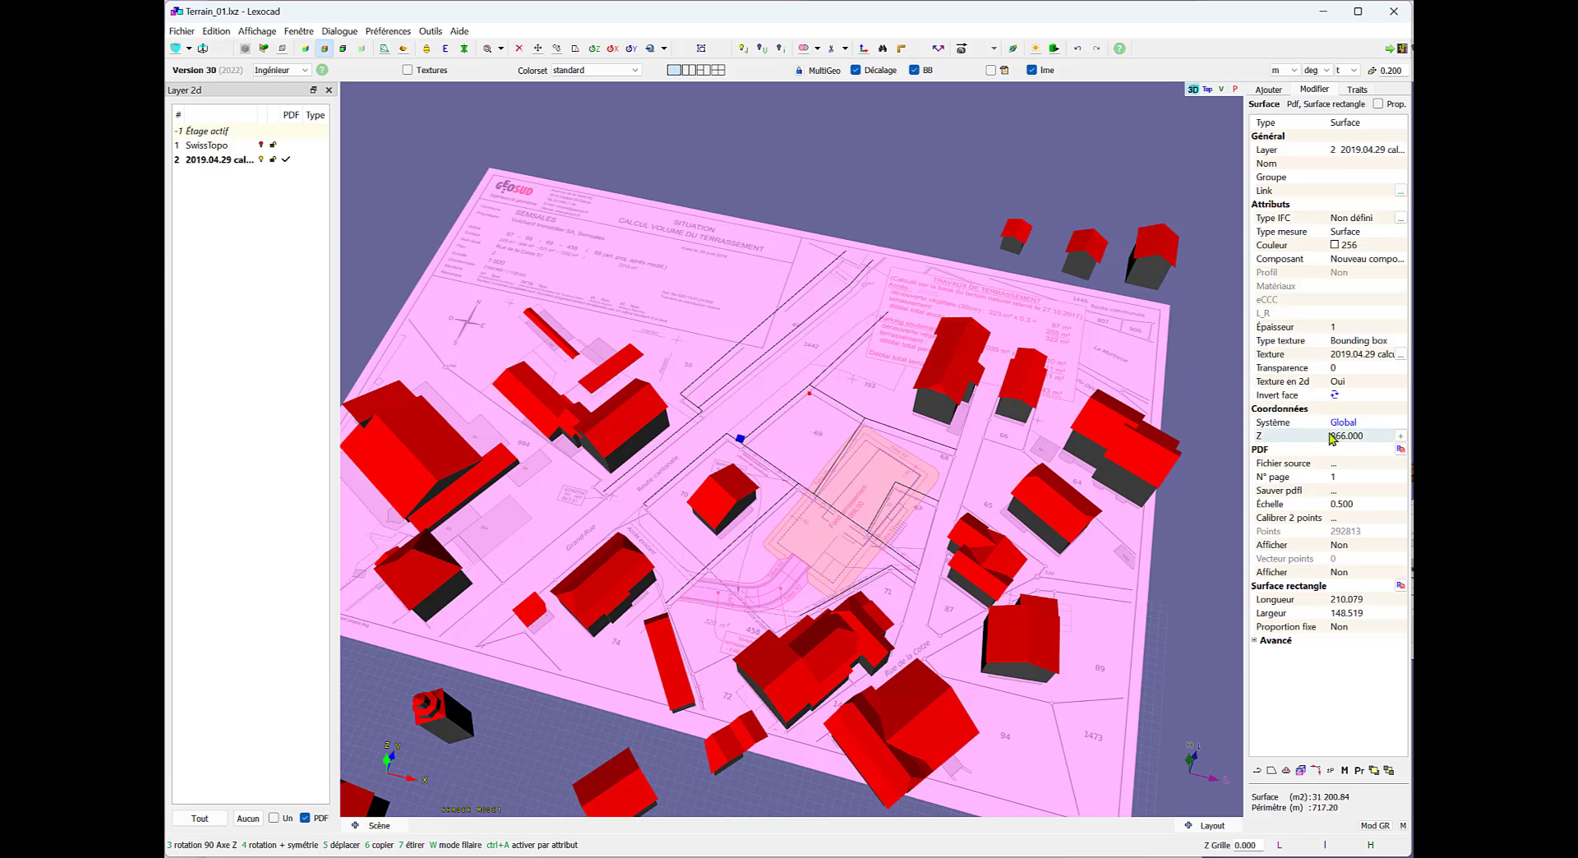
{"action": "left_click", "coordinate": [1401, 435]}
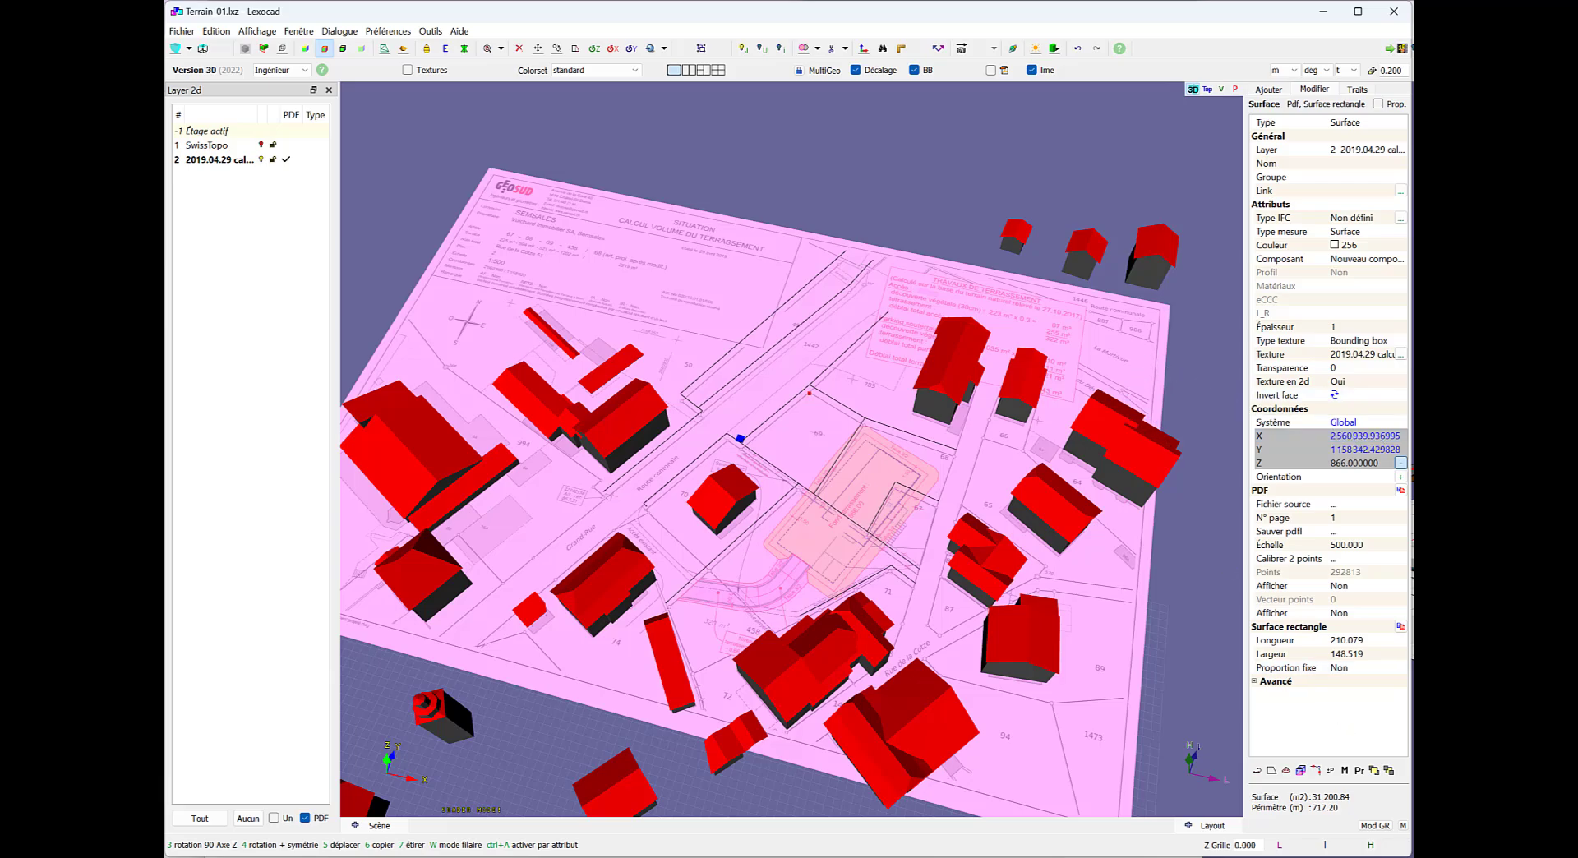
{"action": "key", "text": "F10"}
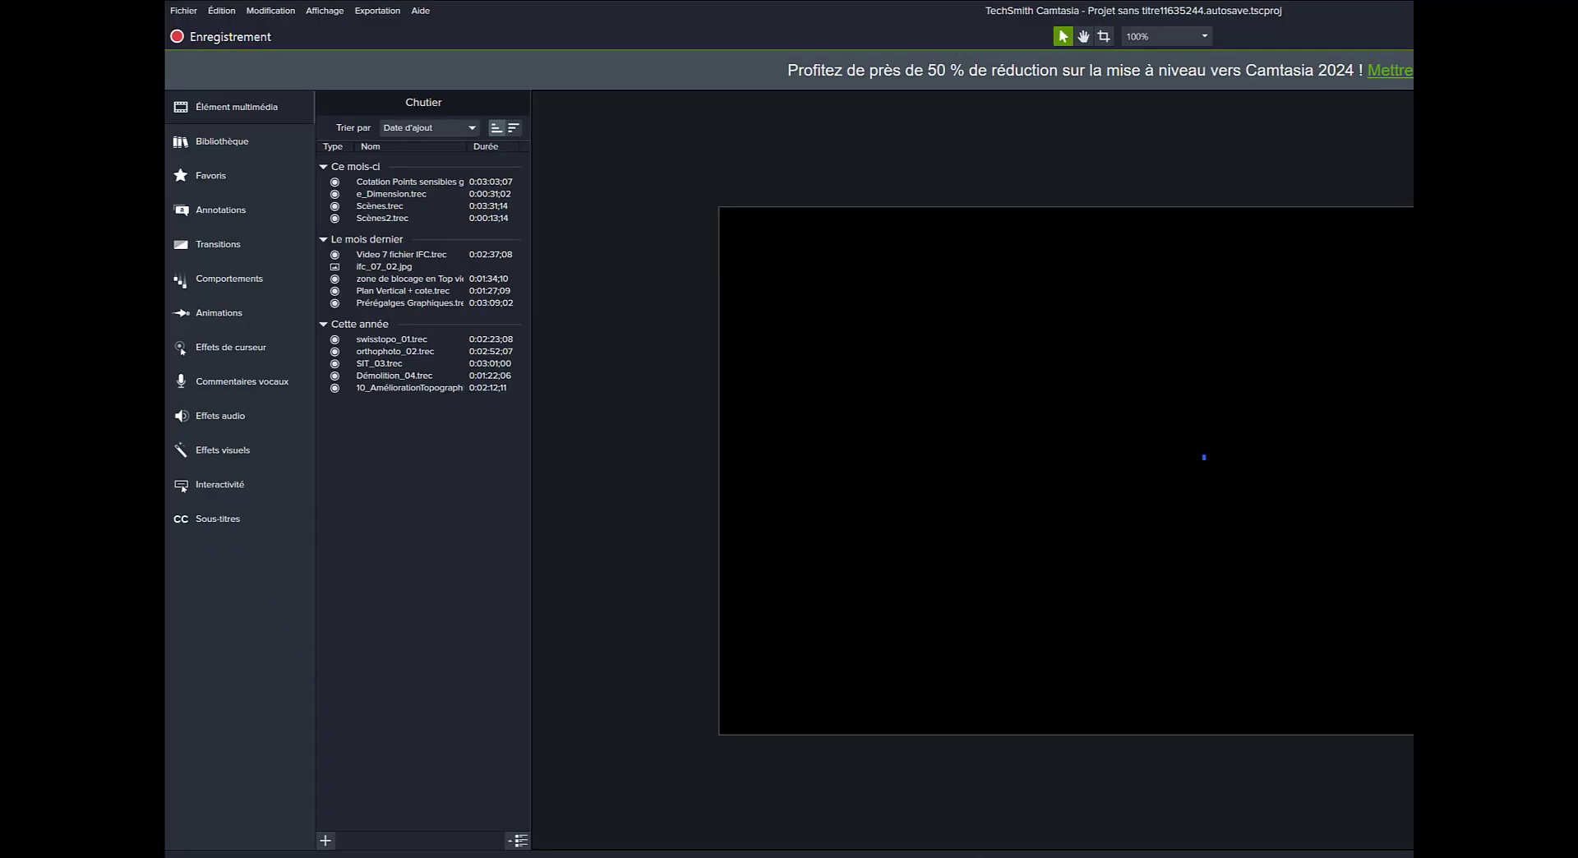